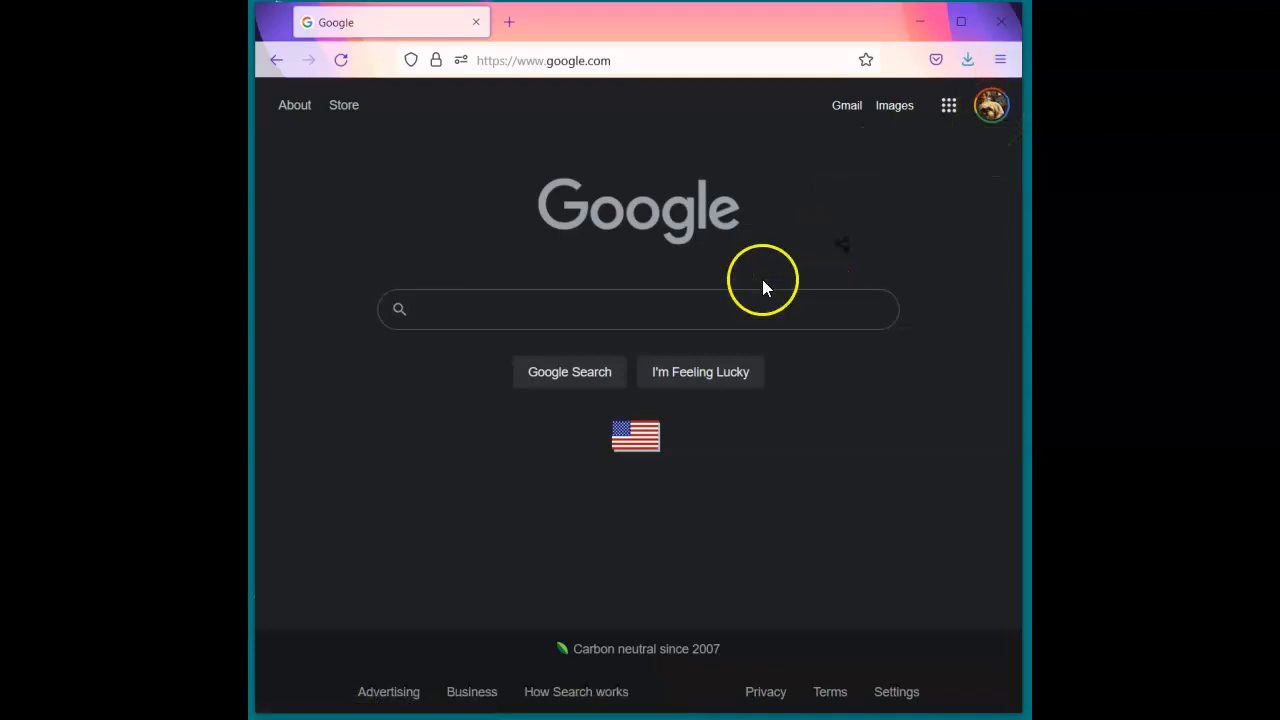
- Go to classroom.google.com from the Firefox address bar
left_click(633, 61)
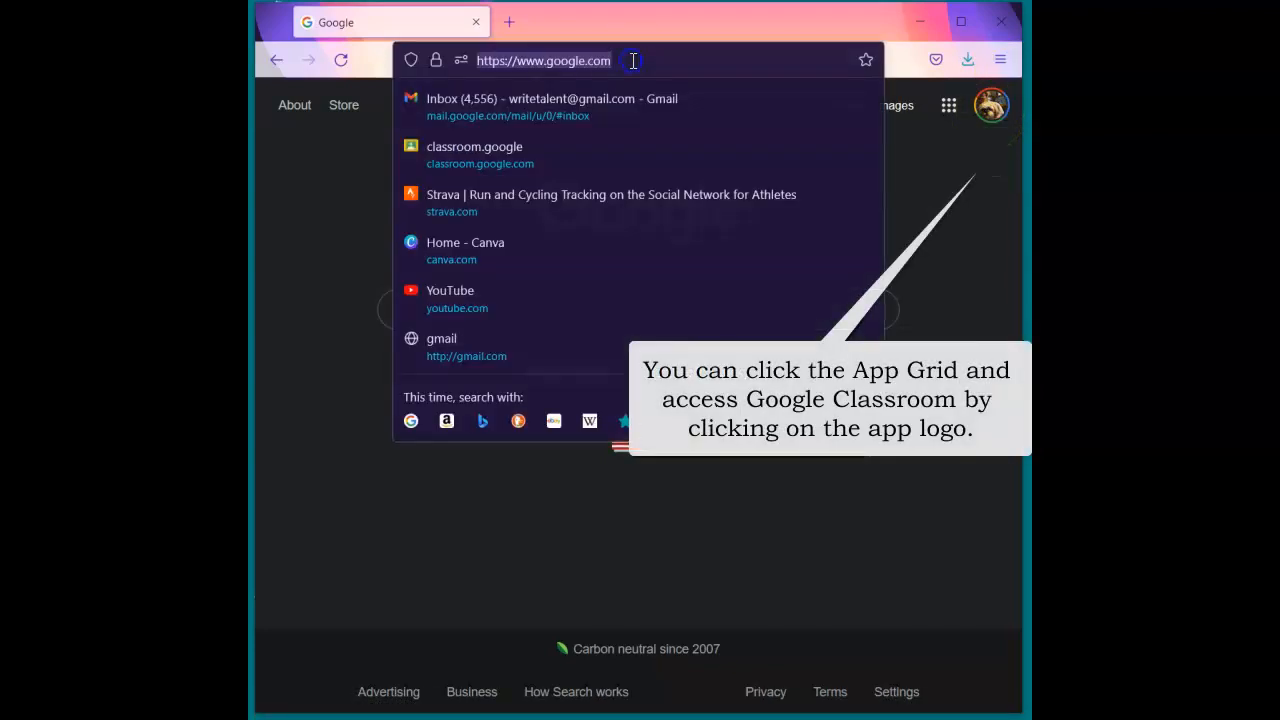
type("classroom")
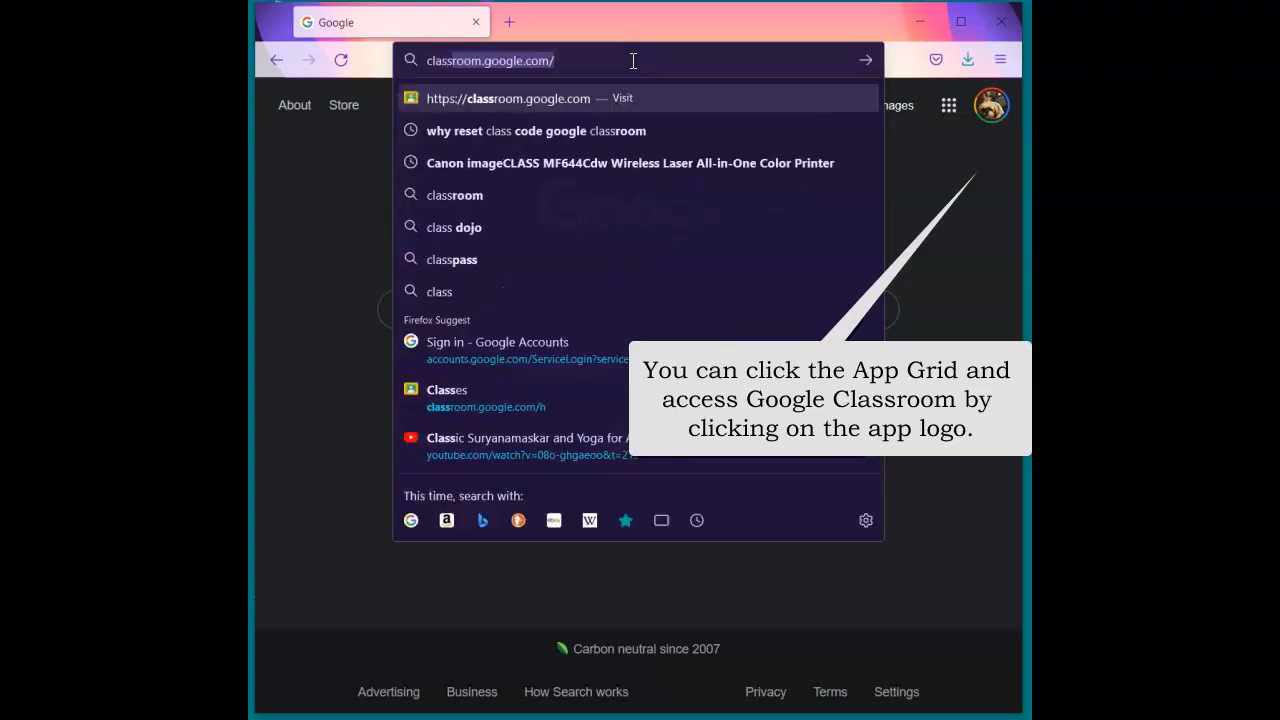
key("Return")
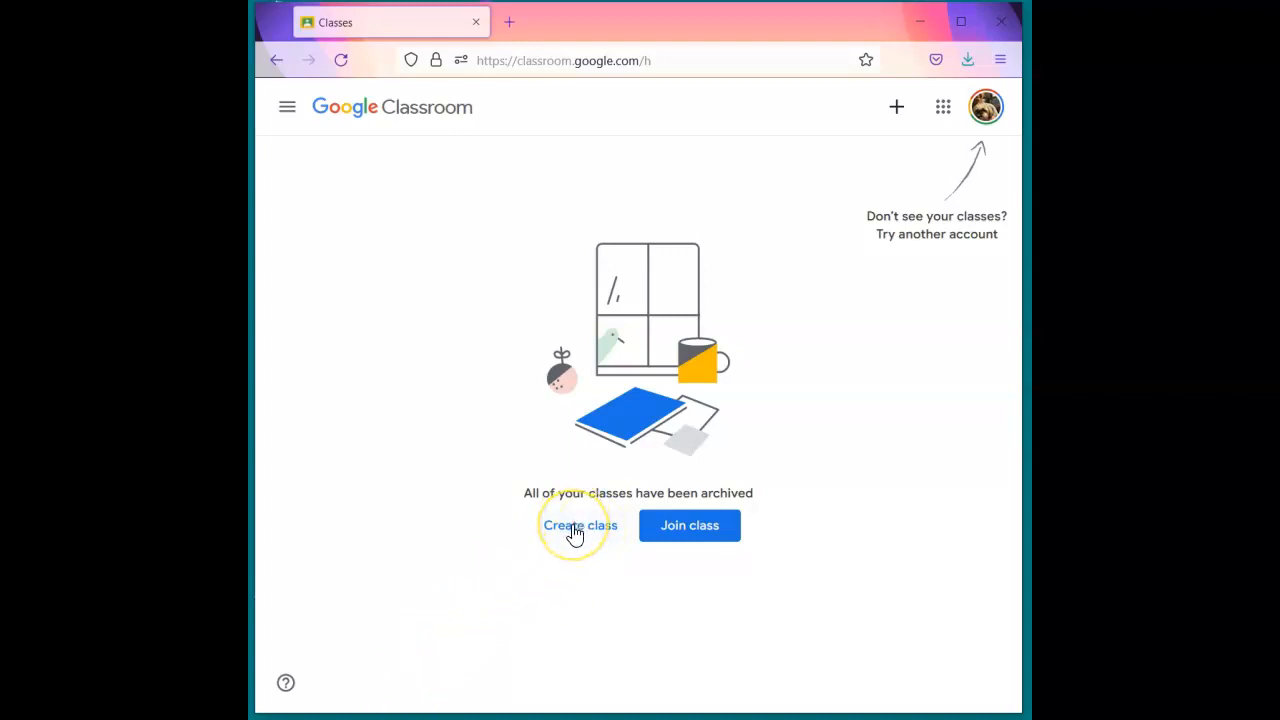
- Start a new class past the school-use notice and name it 'Art Appreciation'
left_click(574, 528)
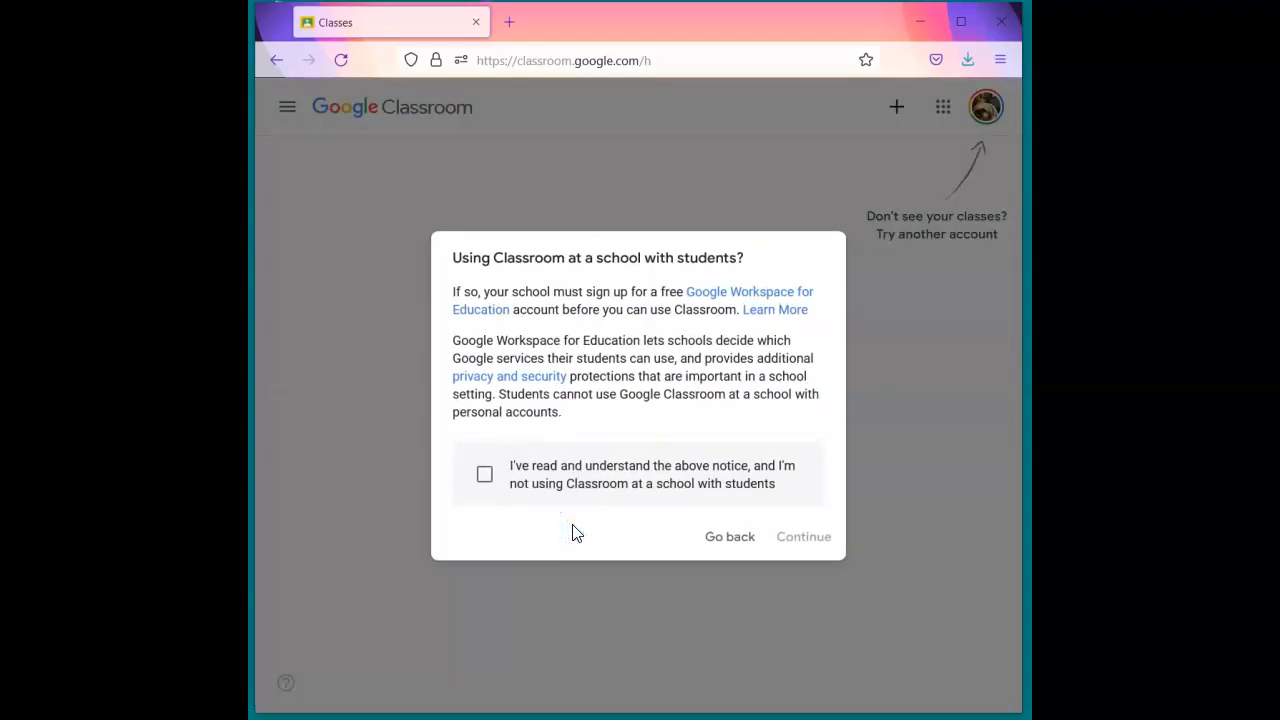
left_click(485, 476)
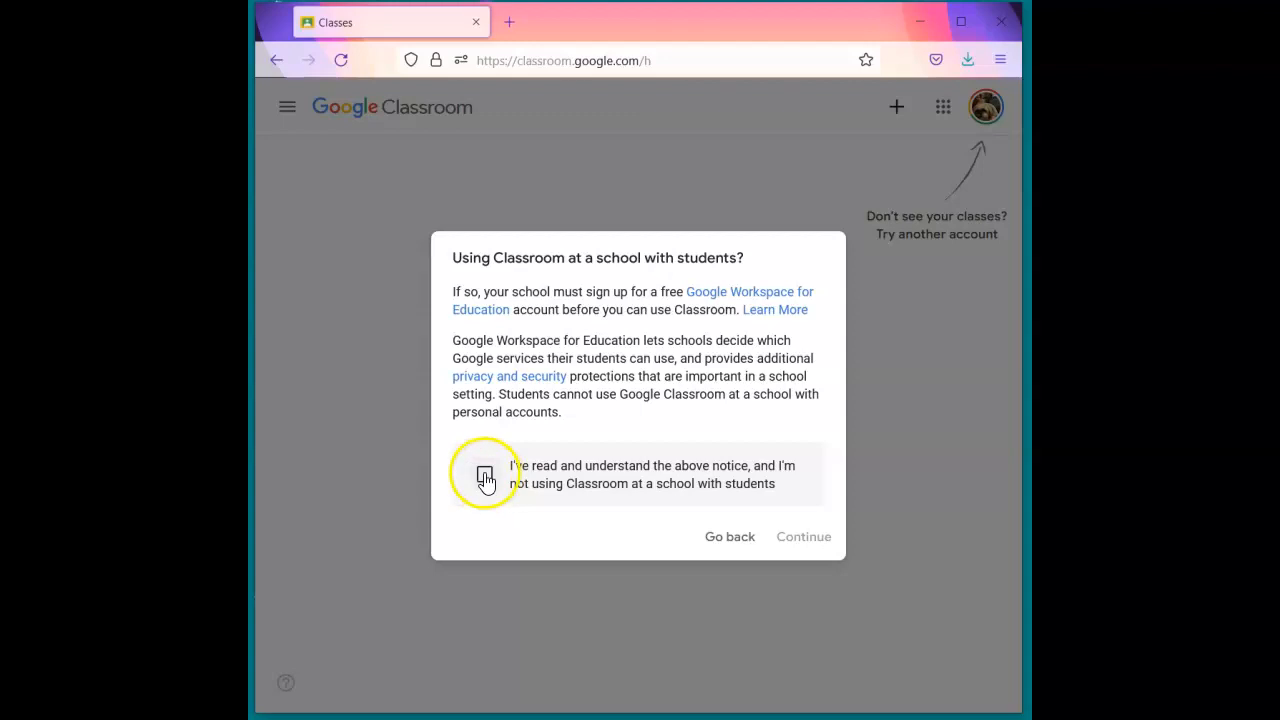
left_click(815, 539)
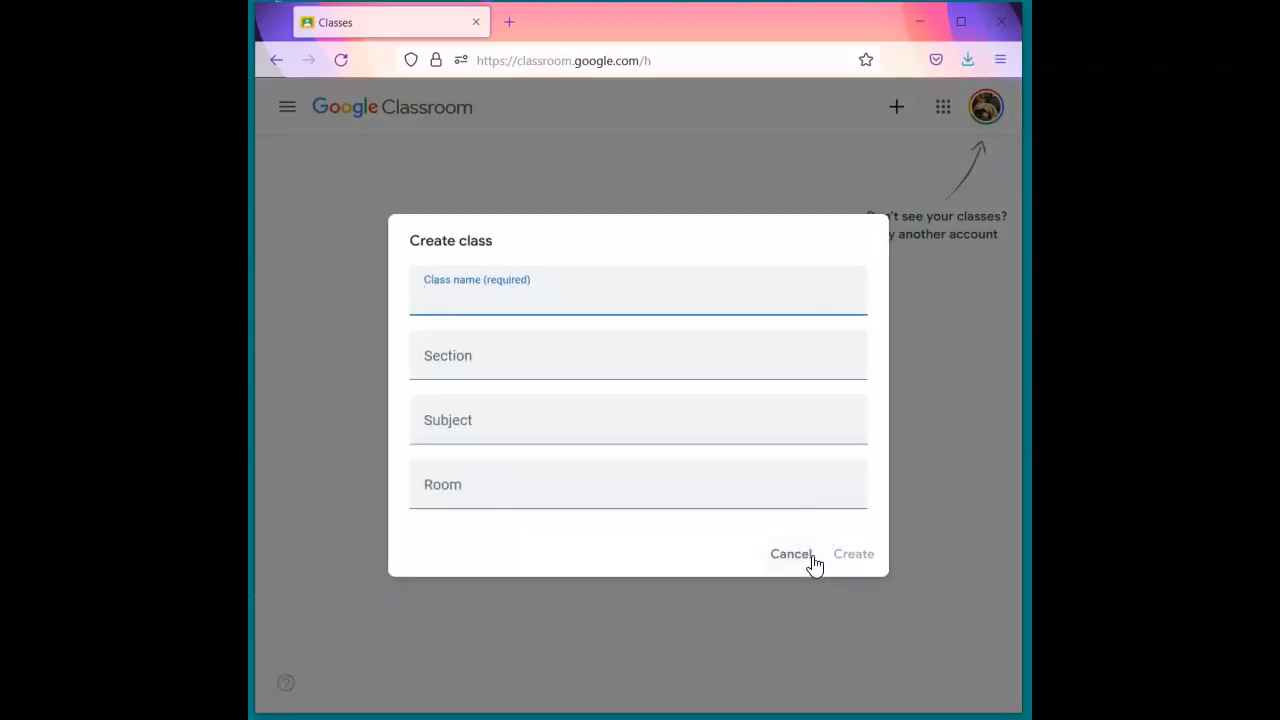
type("A")
type("rt Appreciation")
key("Tab")
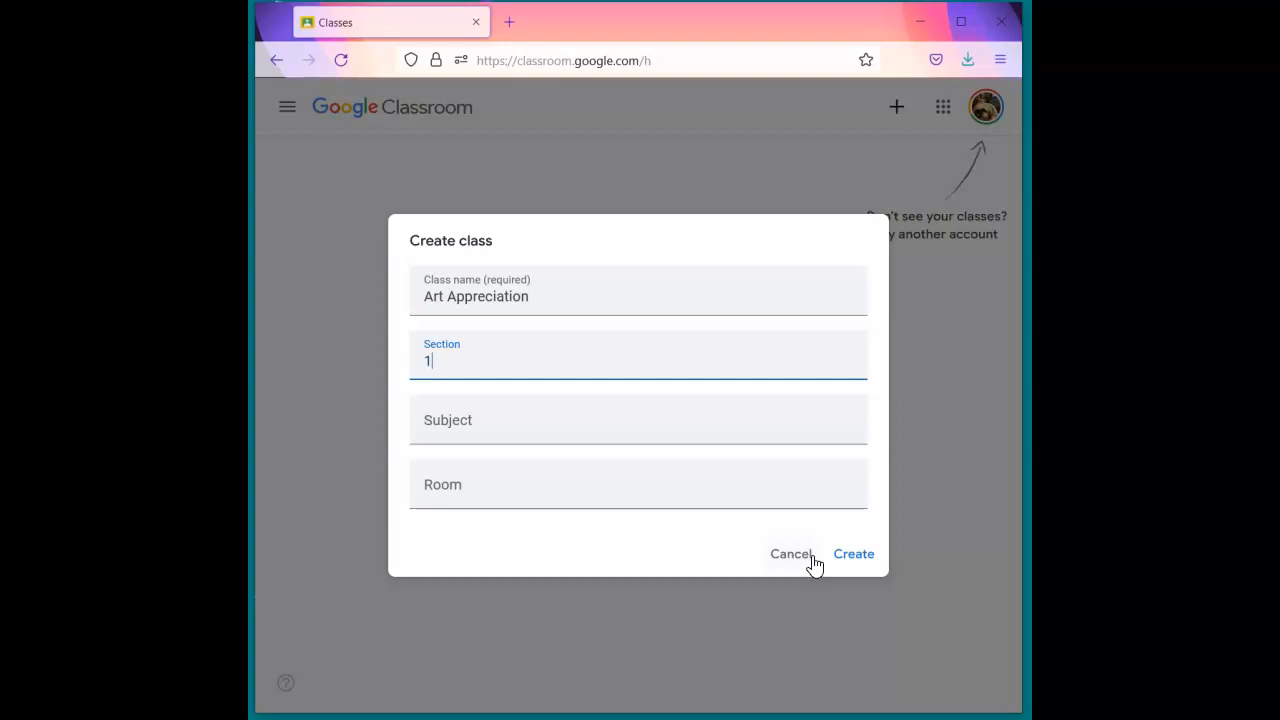
key("Tab")
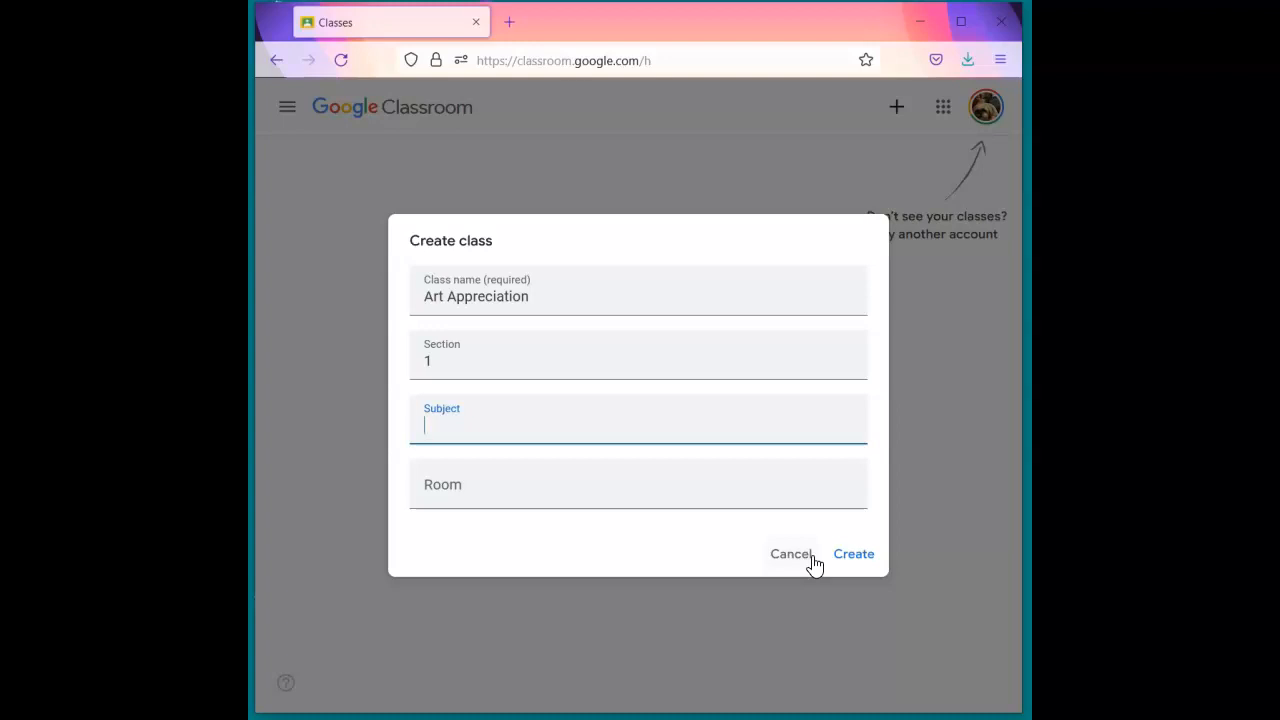
- Enter subject 'Modern Art' and room 213, then create the class
left_click(796, 442)
type("a")
scroll(733, 371, "down", 2)
scroll(751, 346, "up", 1)
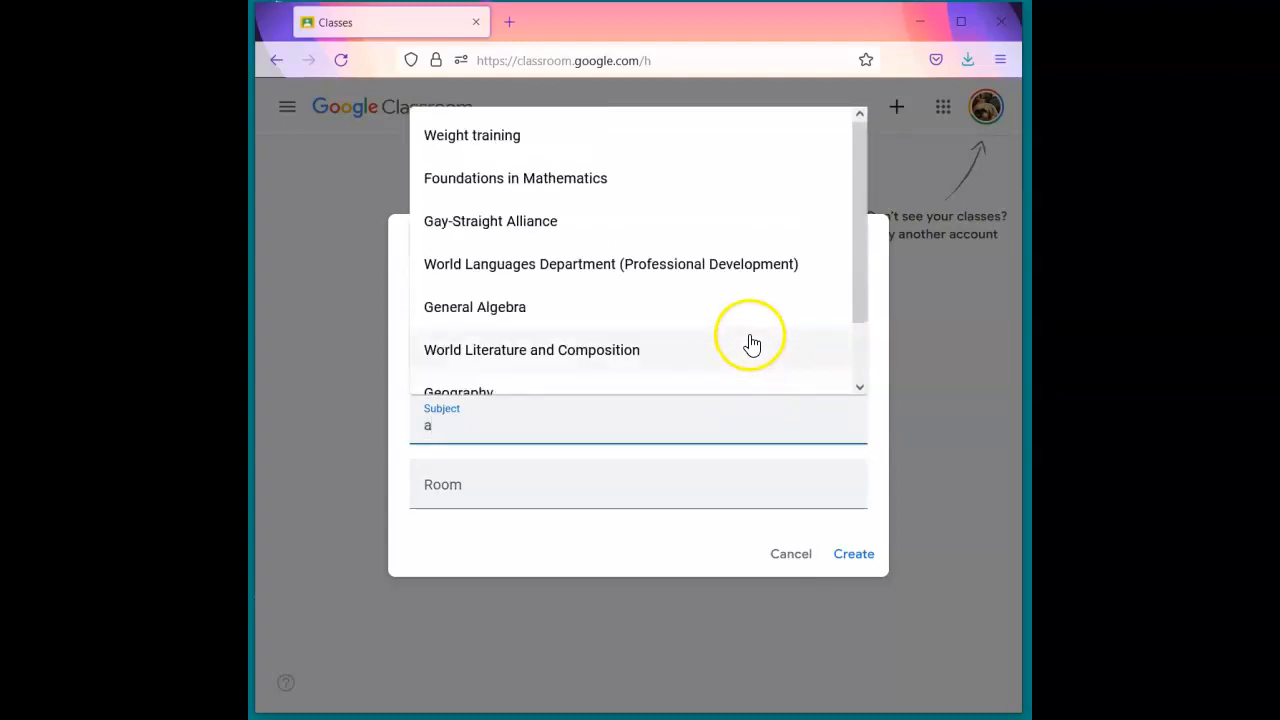
left_click(687, 435)
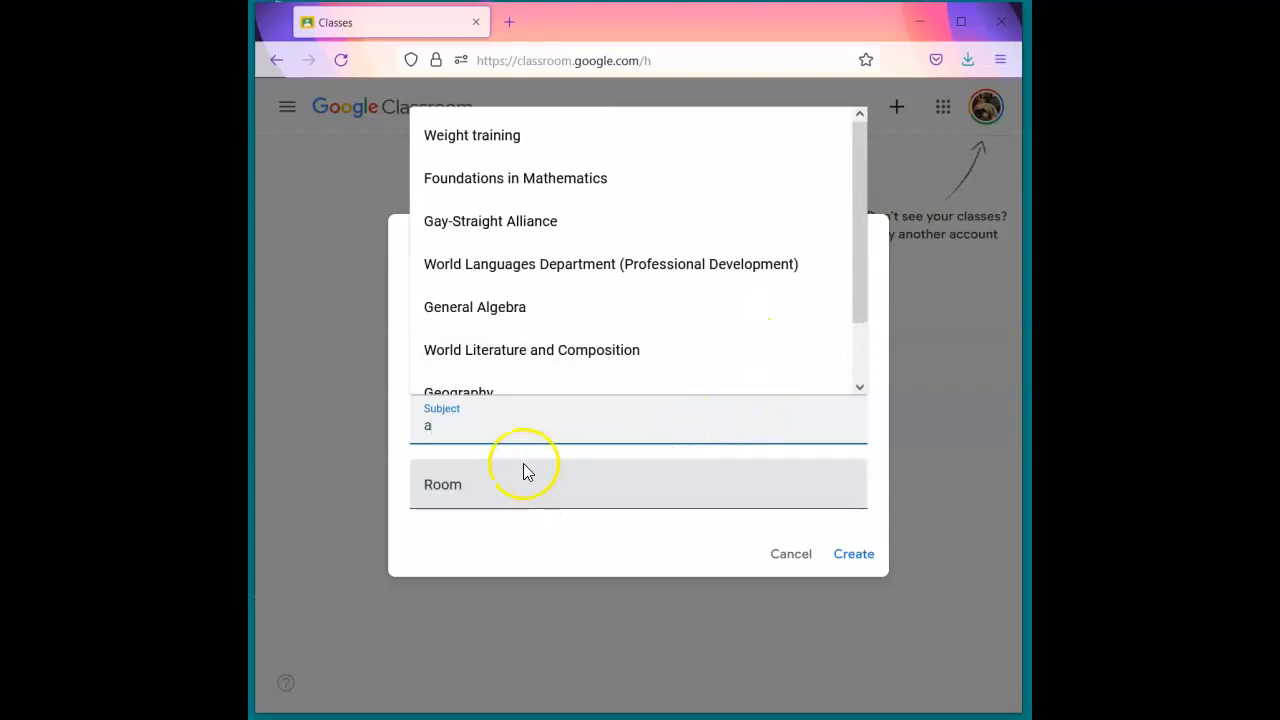
left_click(523, 463)
double_click(491, 427)
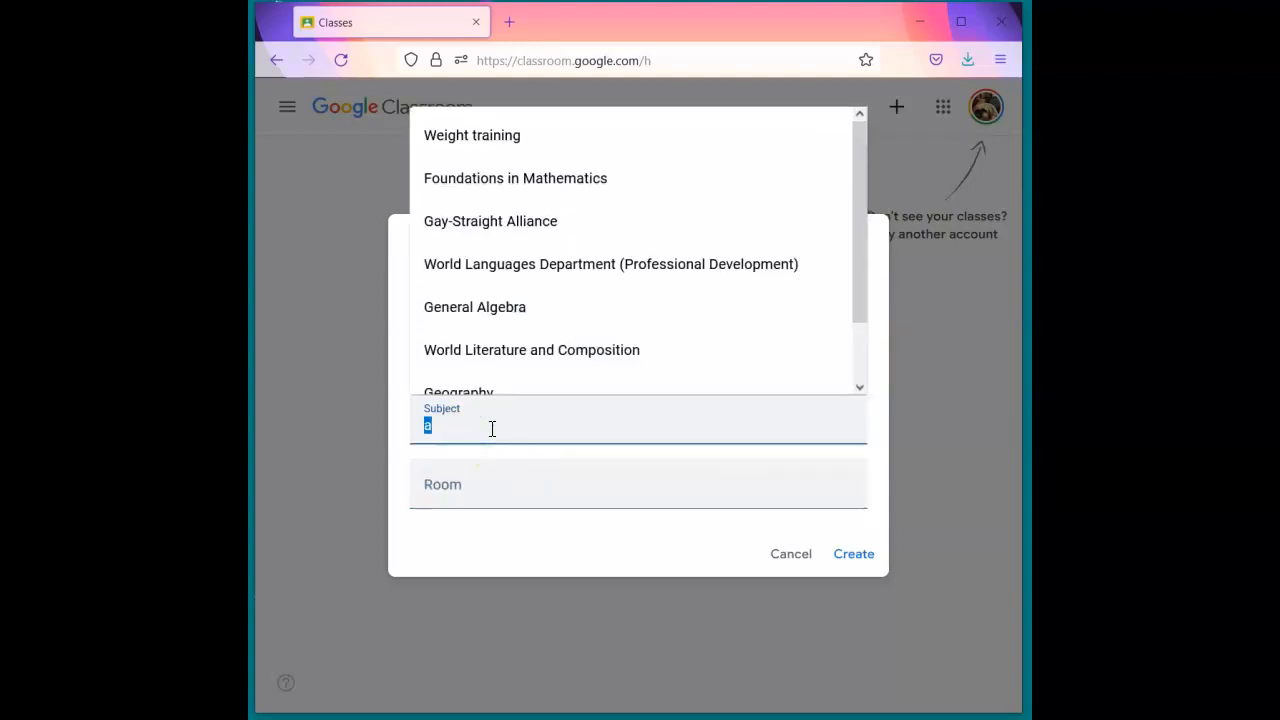
type("Modern Art")
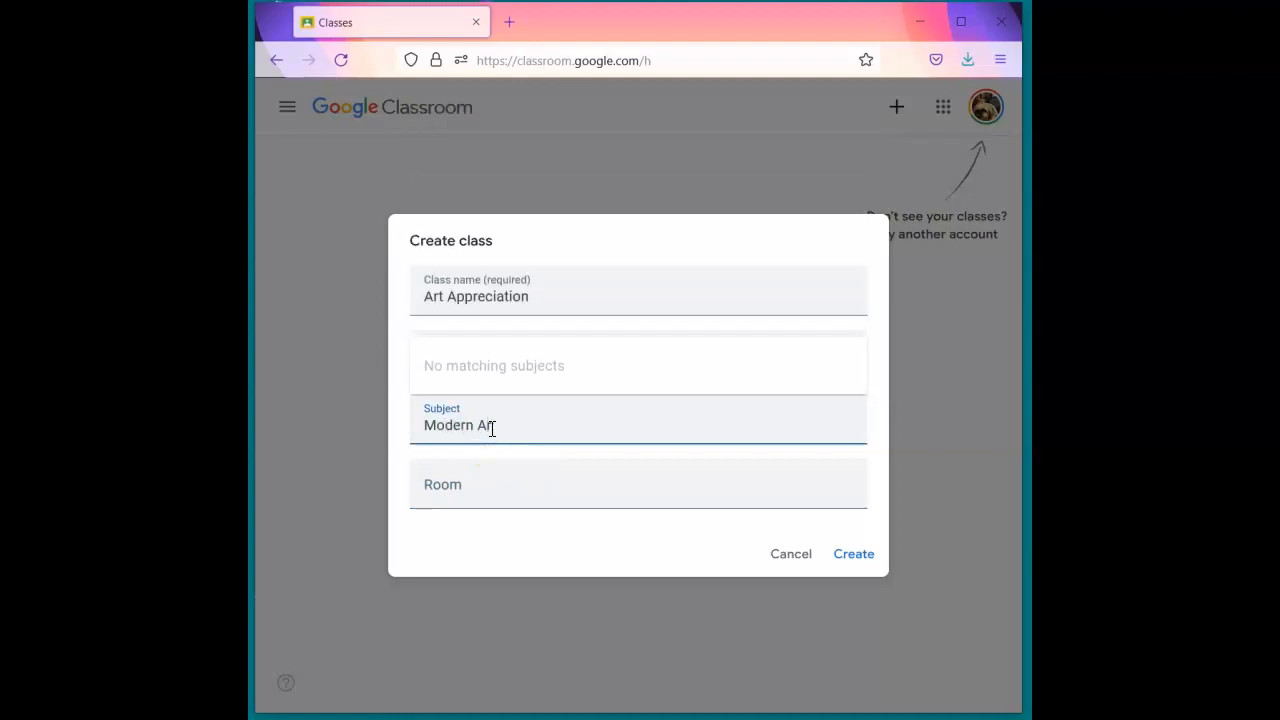
left_click(514, 486)
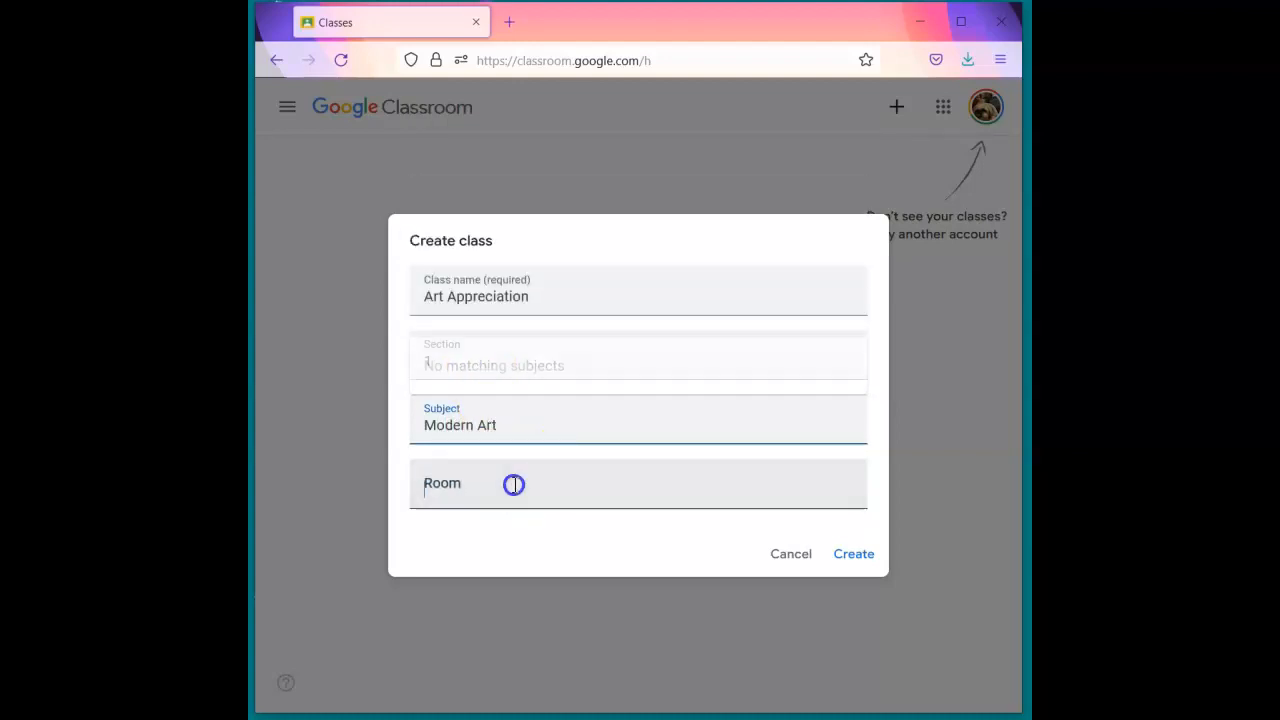
type("213")
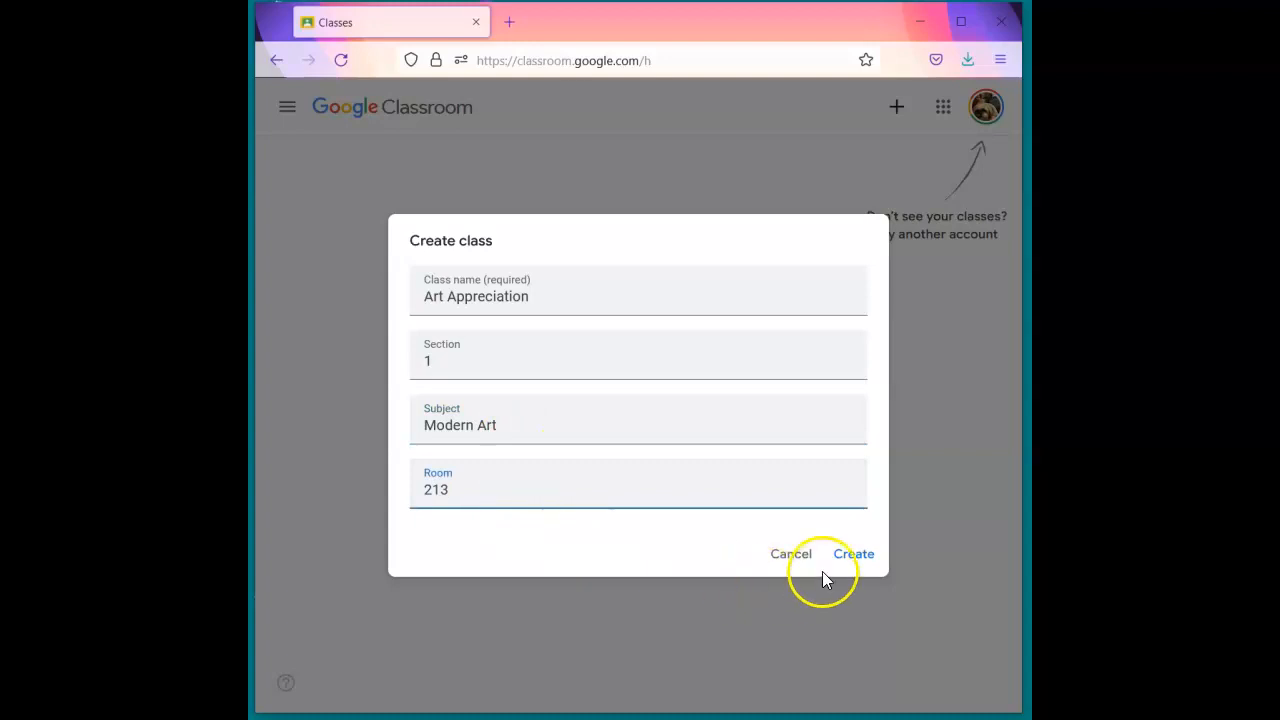
left_click(852, 556)
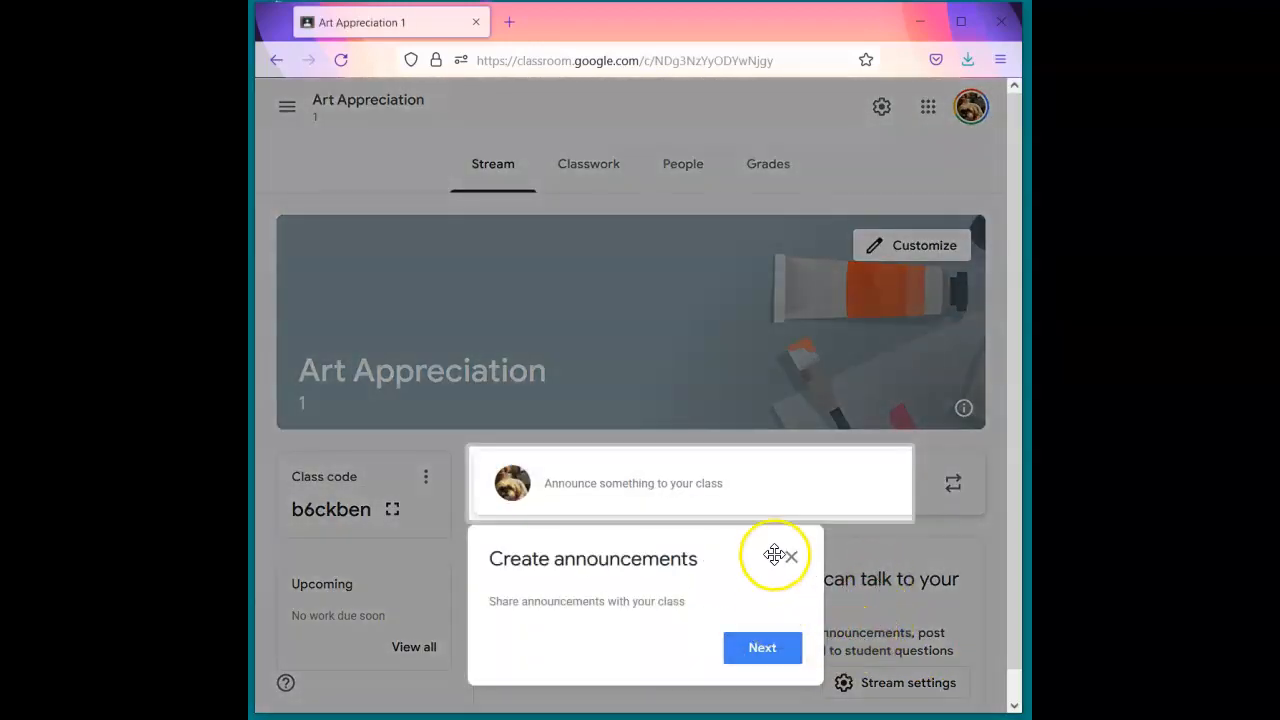
- Dismiss the announcements tip and copy the invite link from the enlarged class code display
left_click(790, 560)
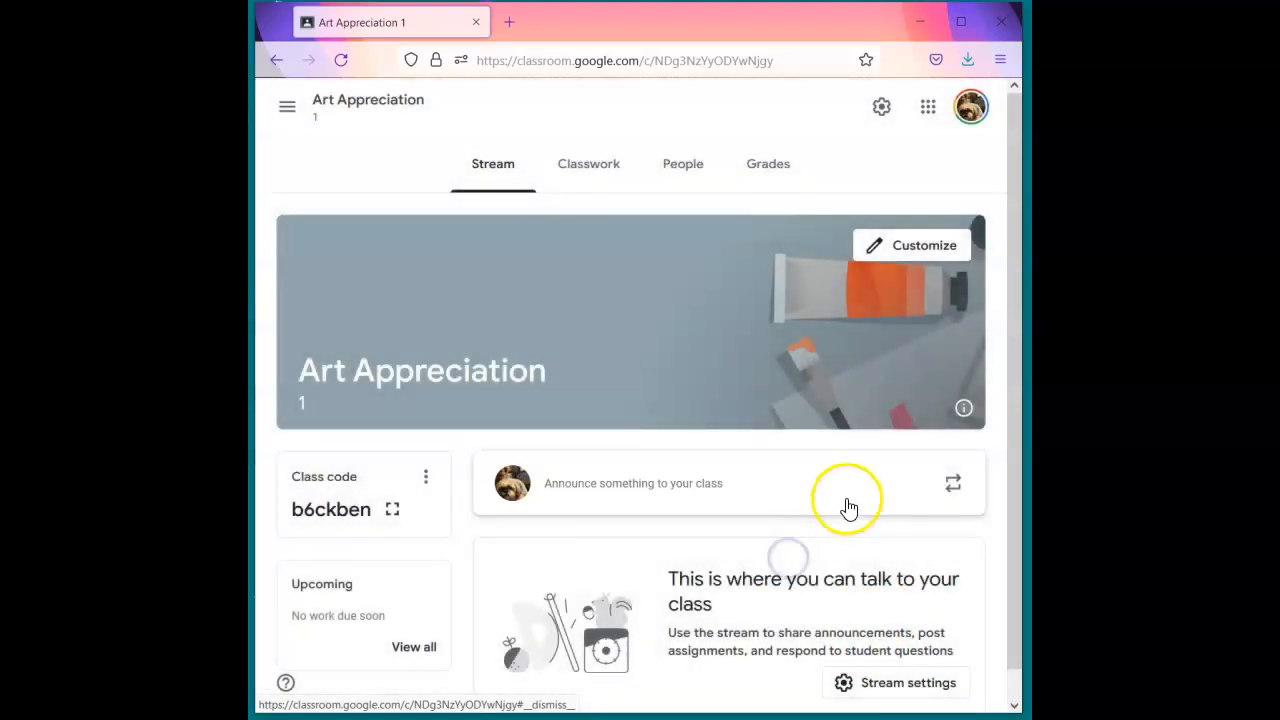
scroll(746, 434, "down", 1)
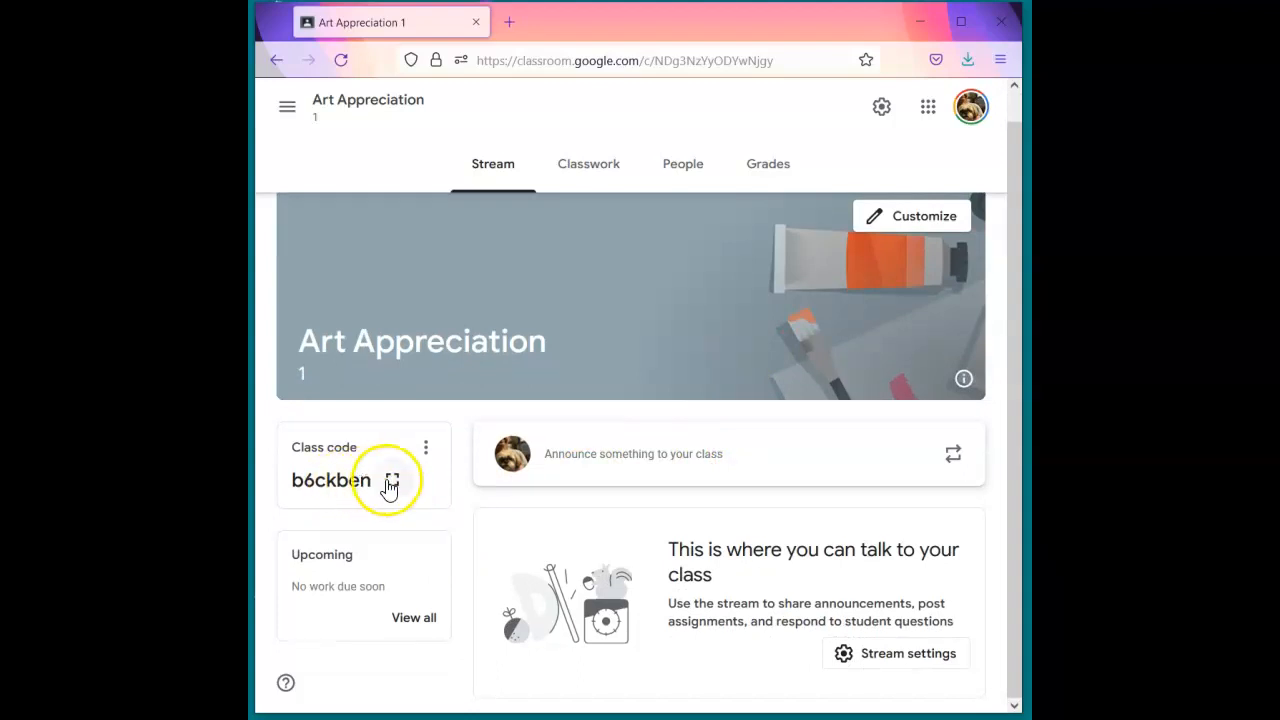
left_click(391, 484)
left_click(783, 507)
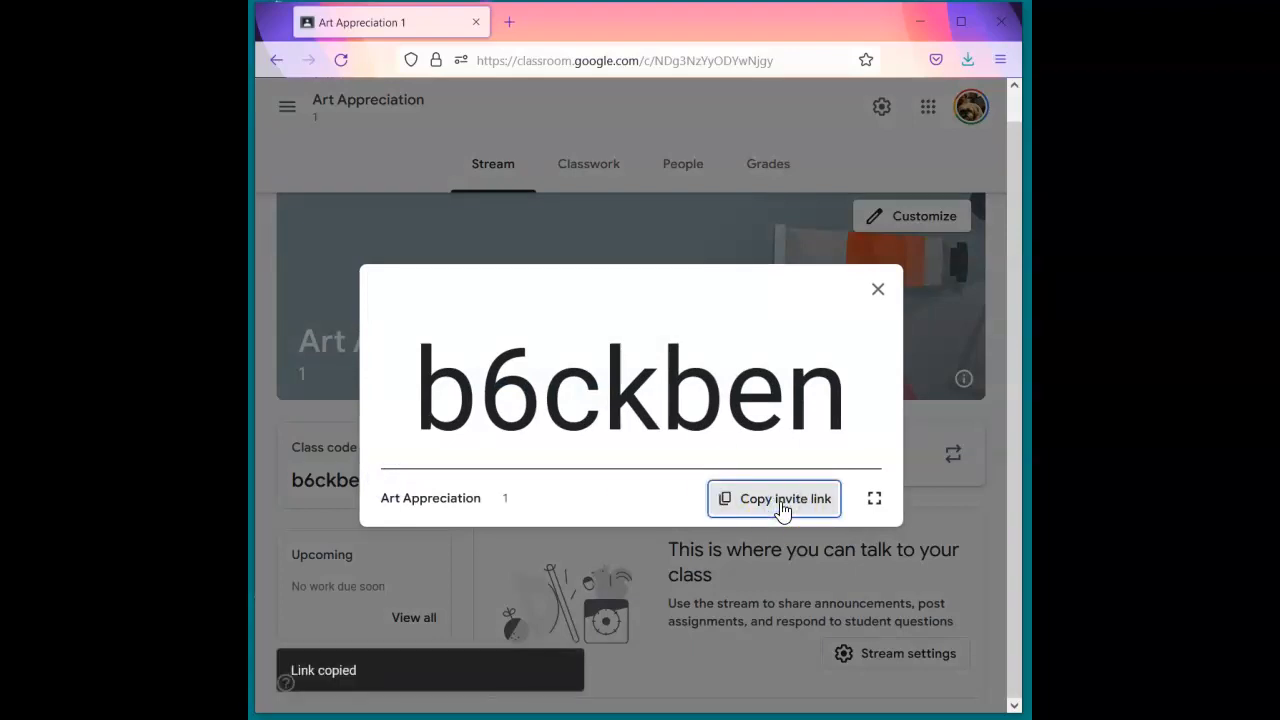
left_click(879, 292)
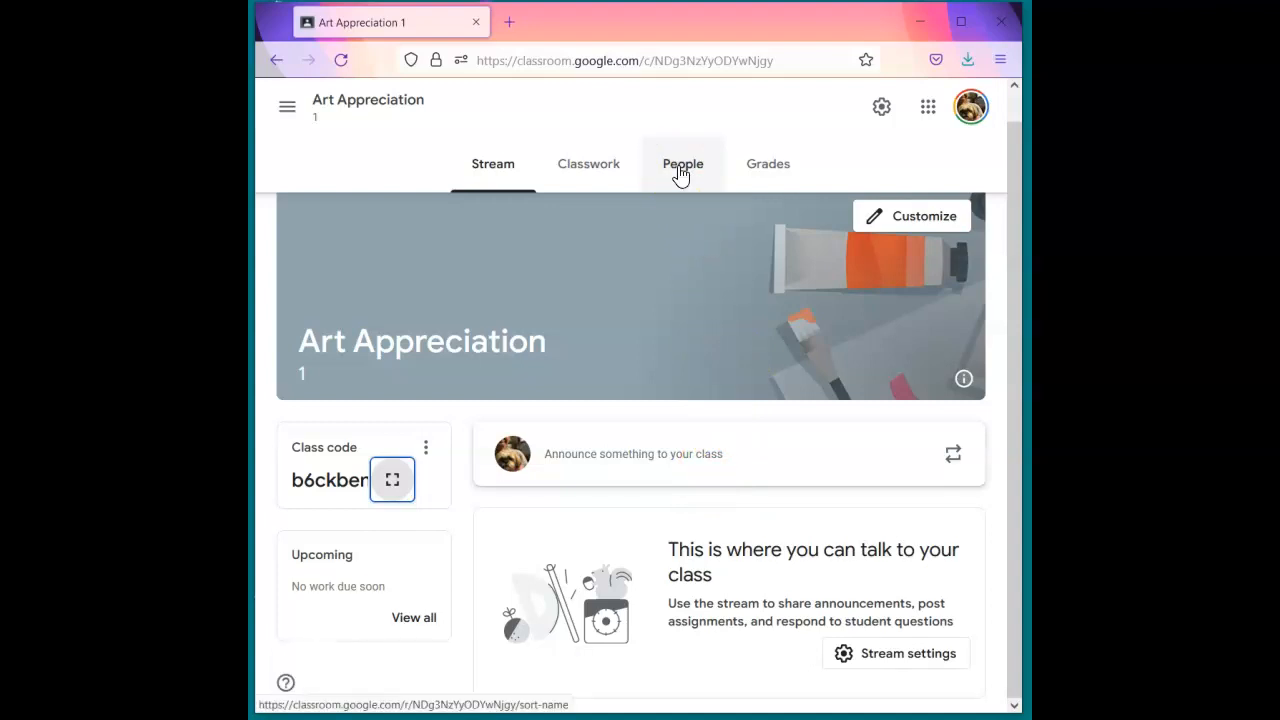
left_click(680, 172)
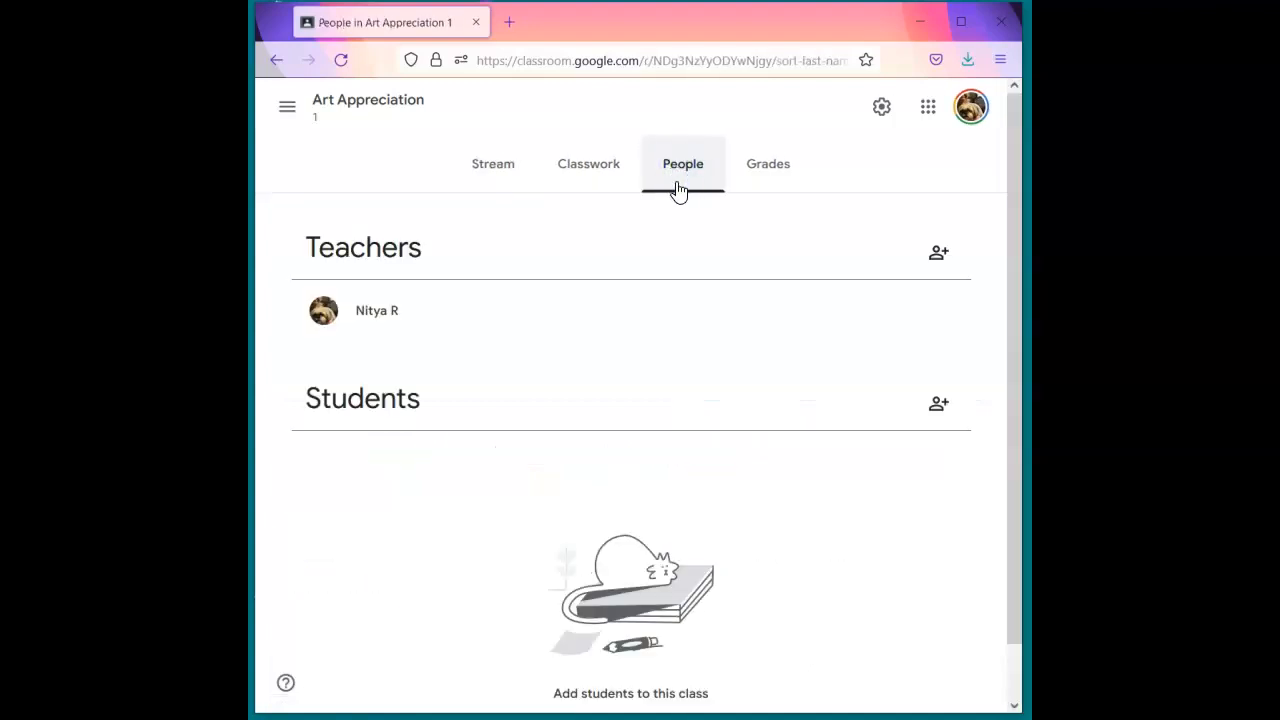
scroll(500, 550, "down", 1)
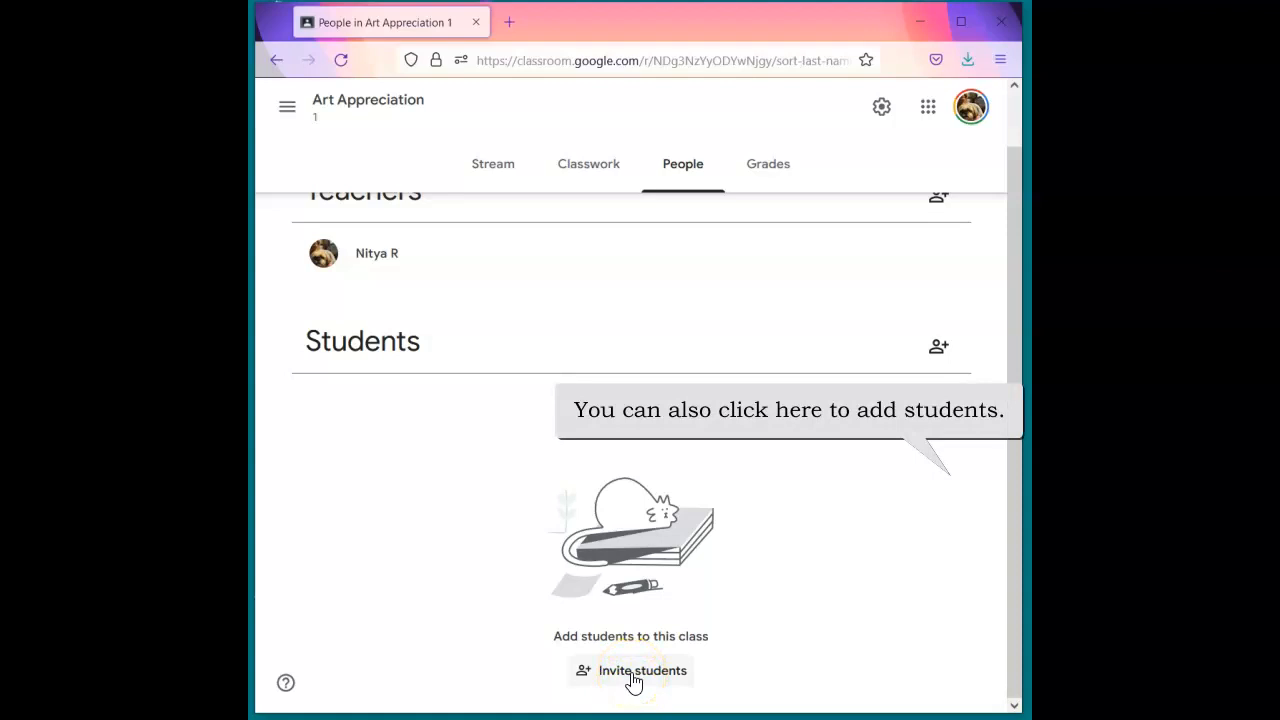
left_click(632, 674)
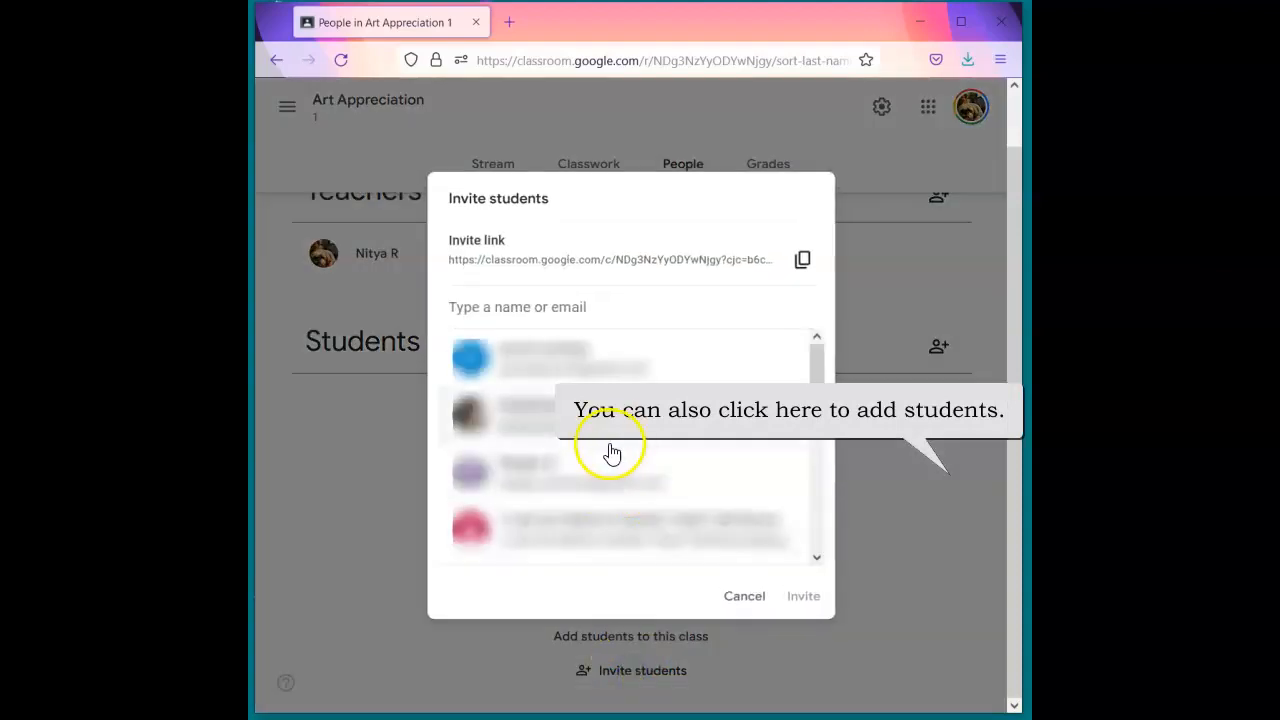
scroll(603, 456, "down", 3)
scroll(603, 456, "down", 2)
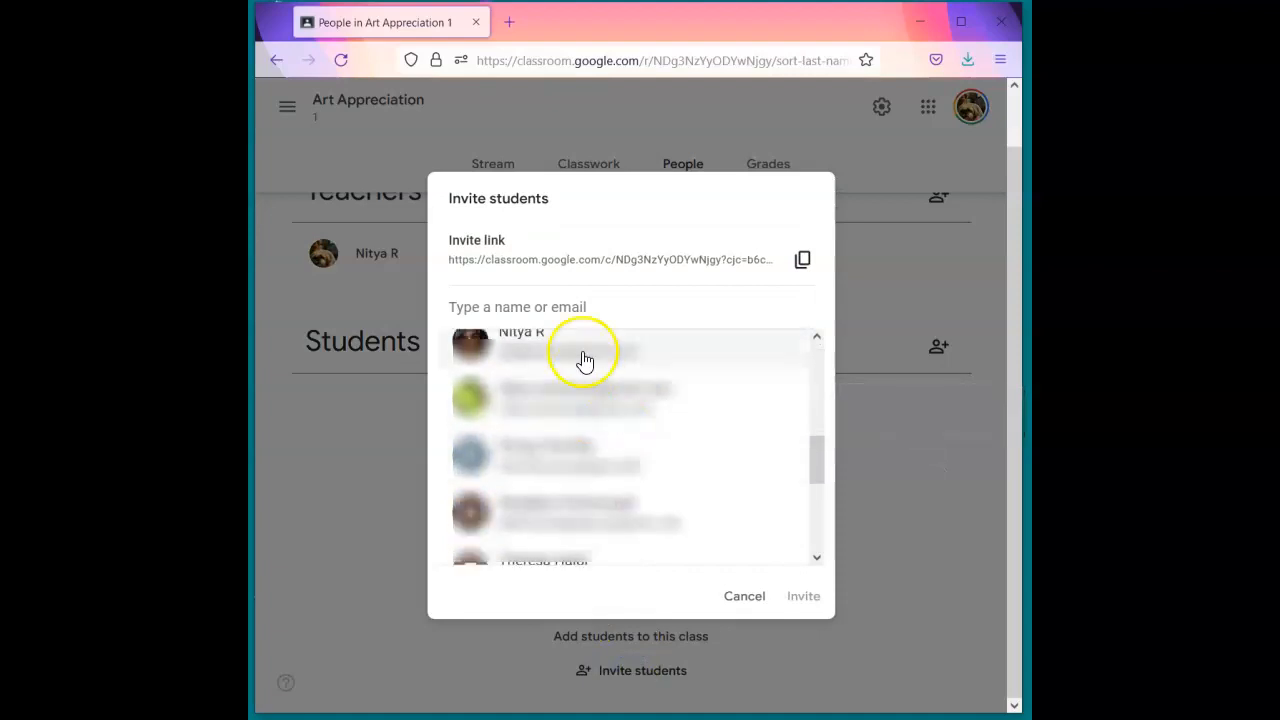
left_click(527, 308)
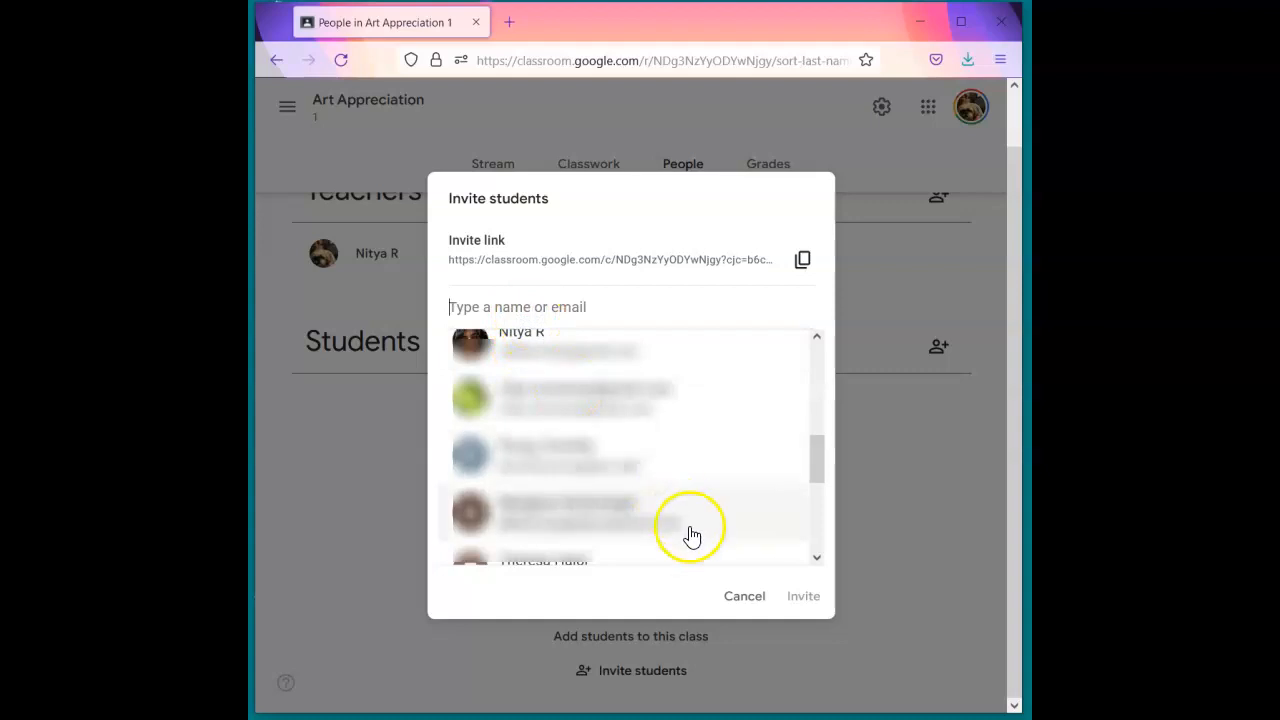
left_click(735, 597)
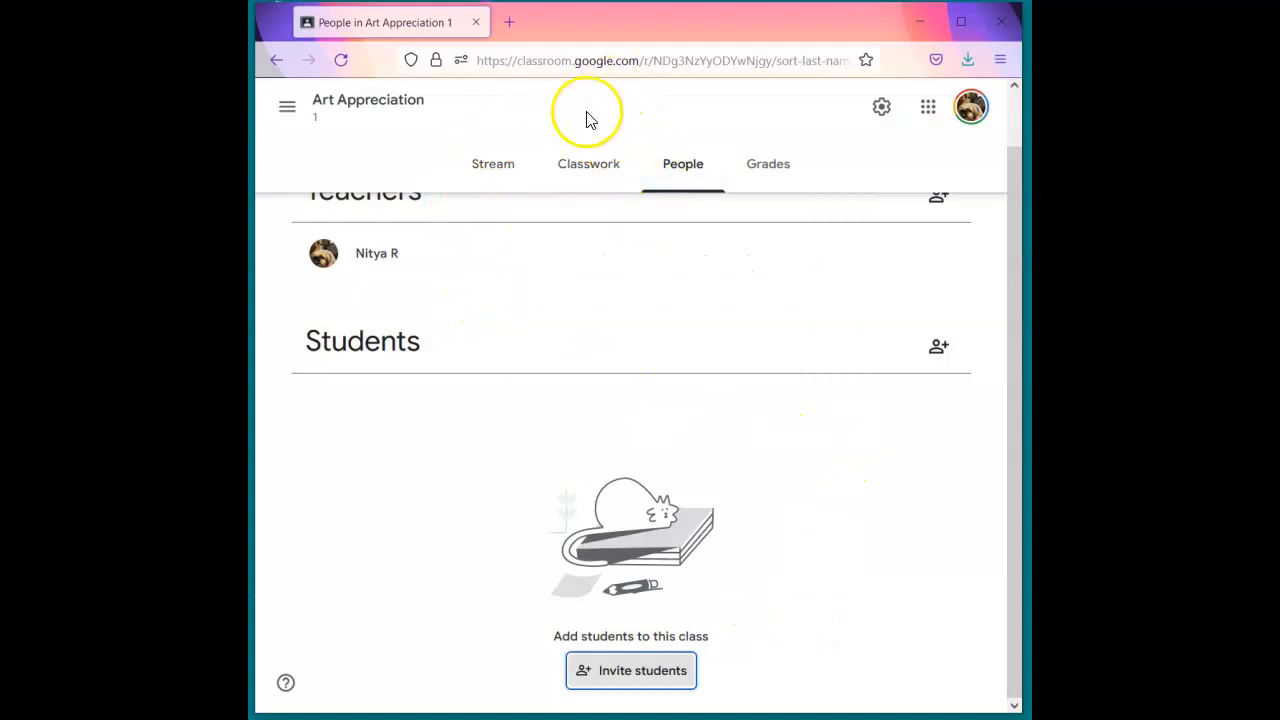
- Go to Gmail with a new message open
left_click(508, 62)
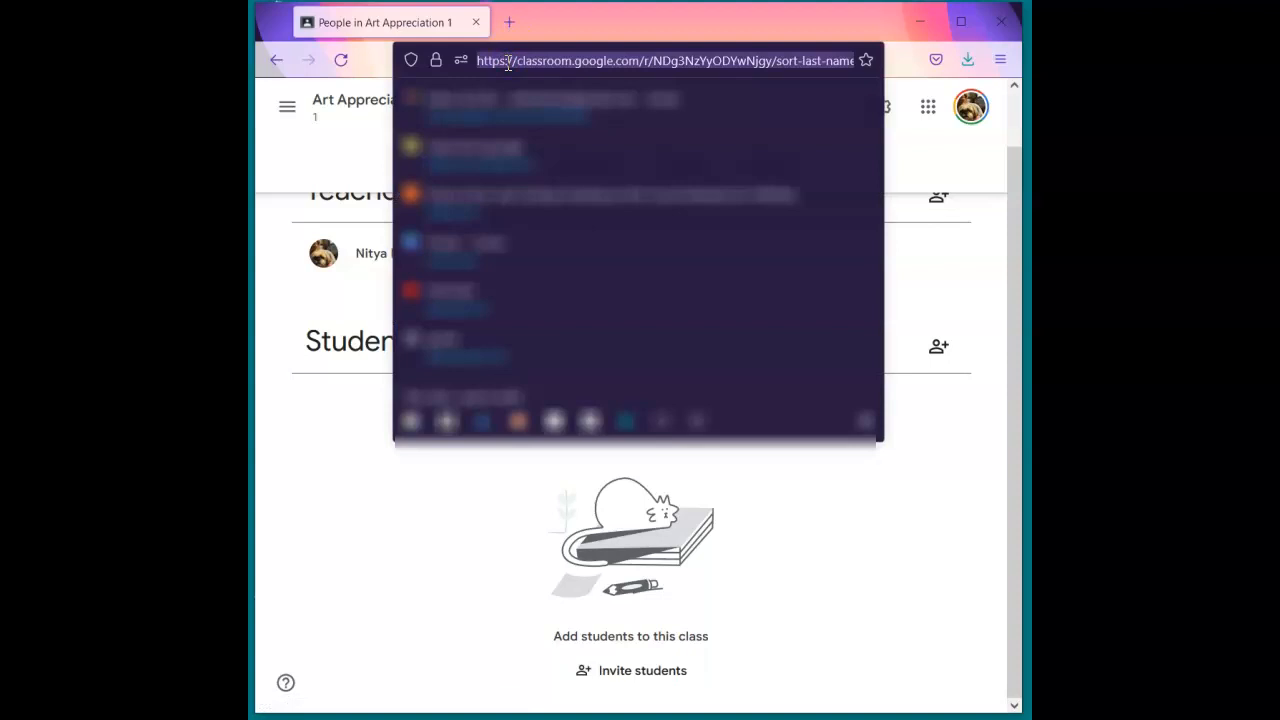
type("g")
key("BackSpace")
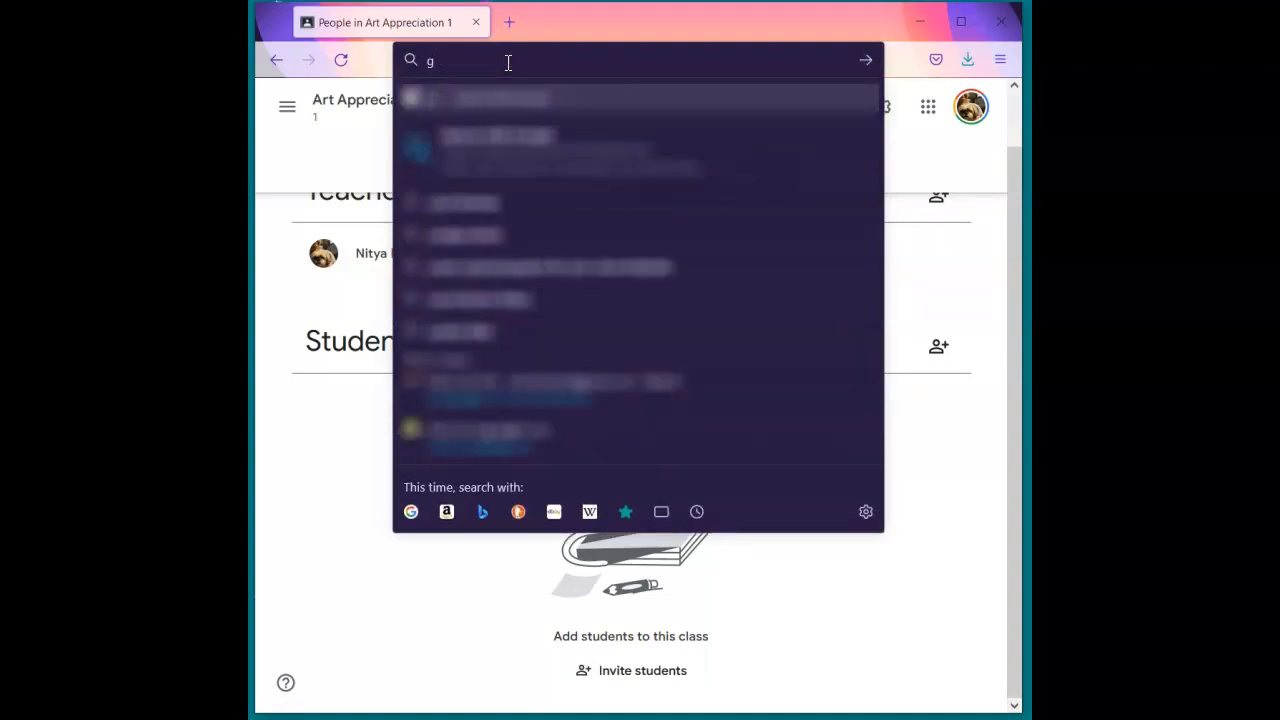
type("mail.com/")
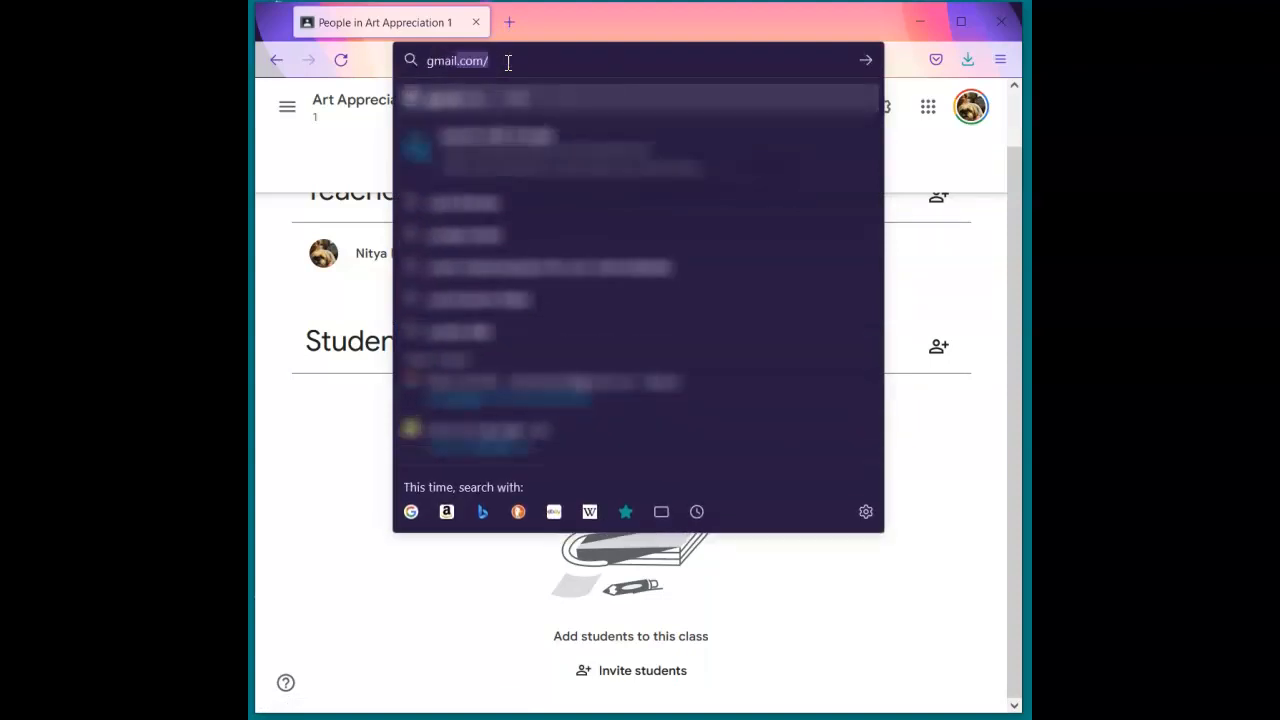
key("Return")
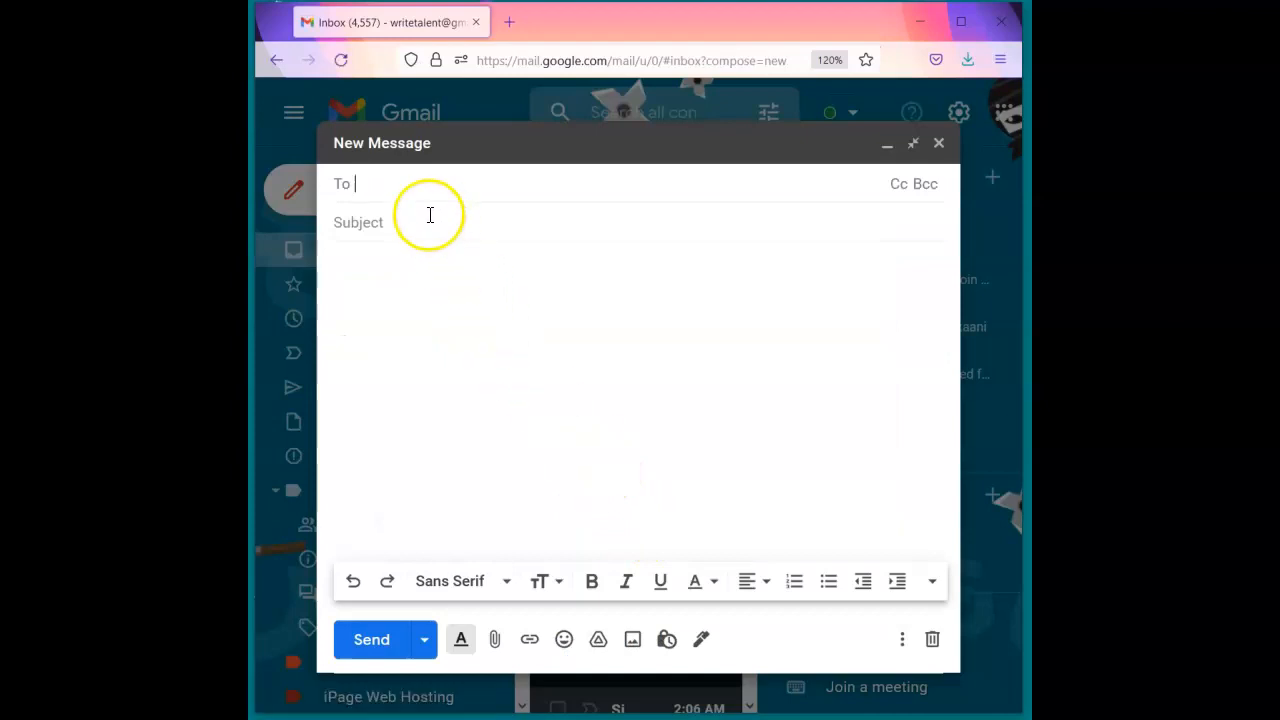
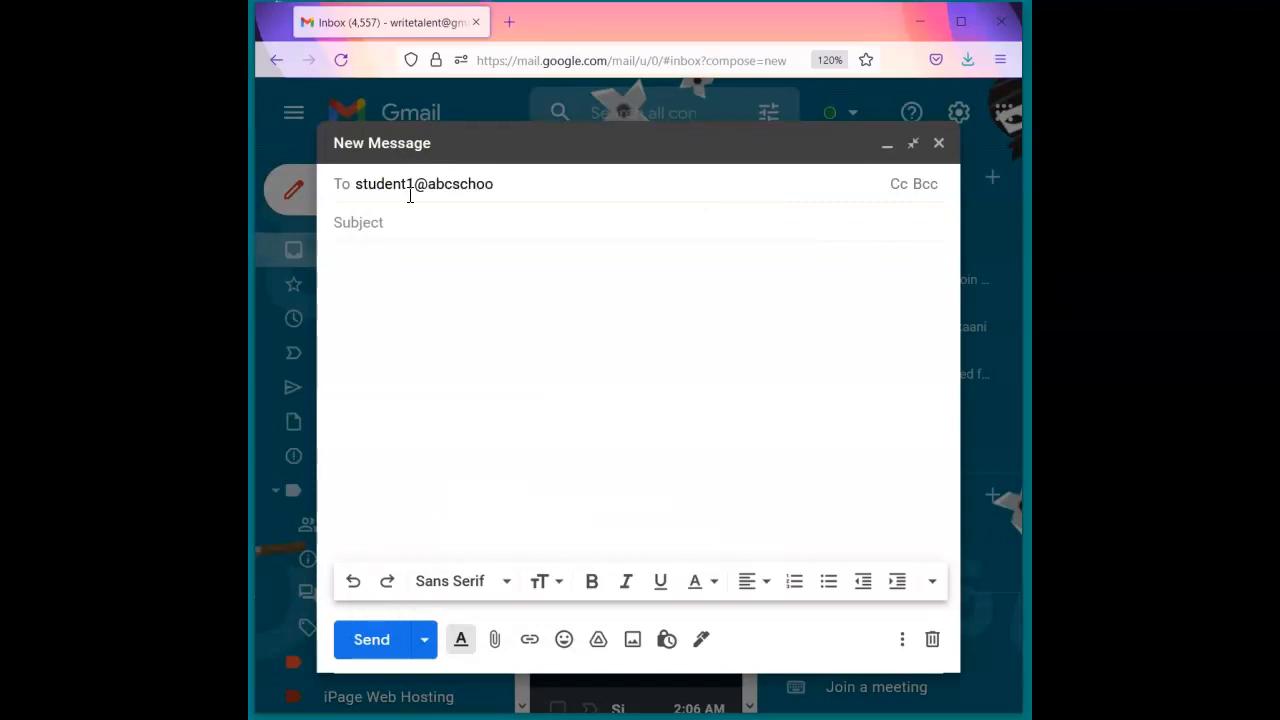
- Address it to the student's e-mail, subject 'Your Invitation Code to Join Google Classroom', and begin the greeting
key("Return")
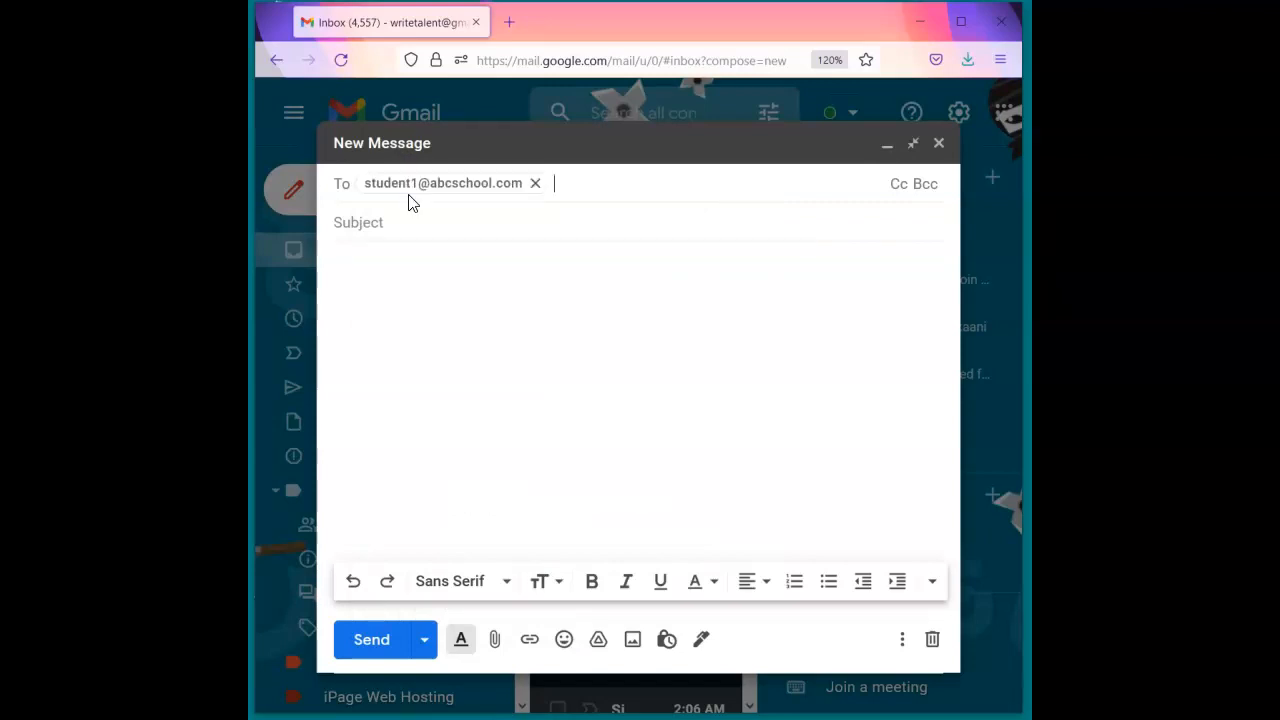
key("Tab")
type("Your Inv")
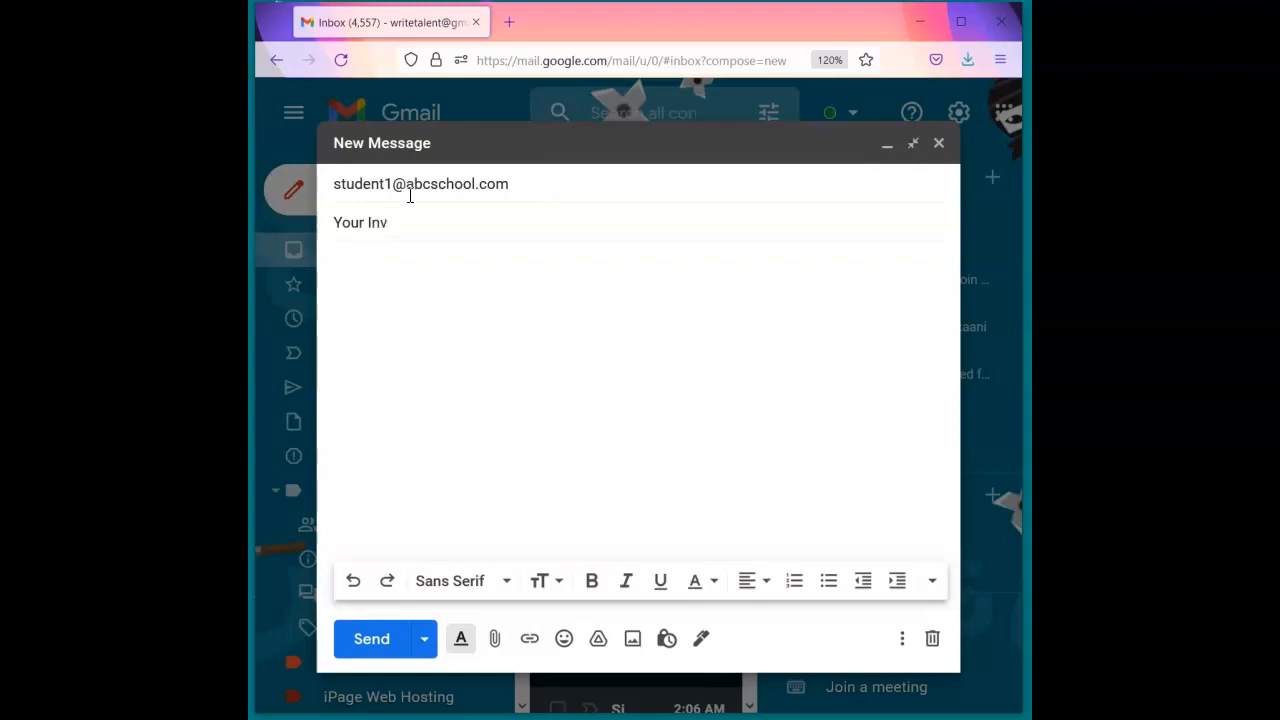
type("itation Code to Join Google Classroom")
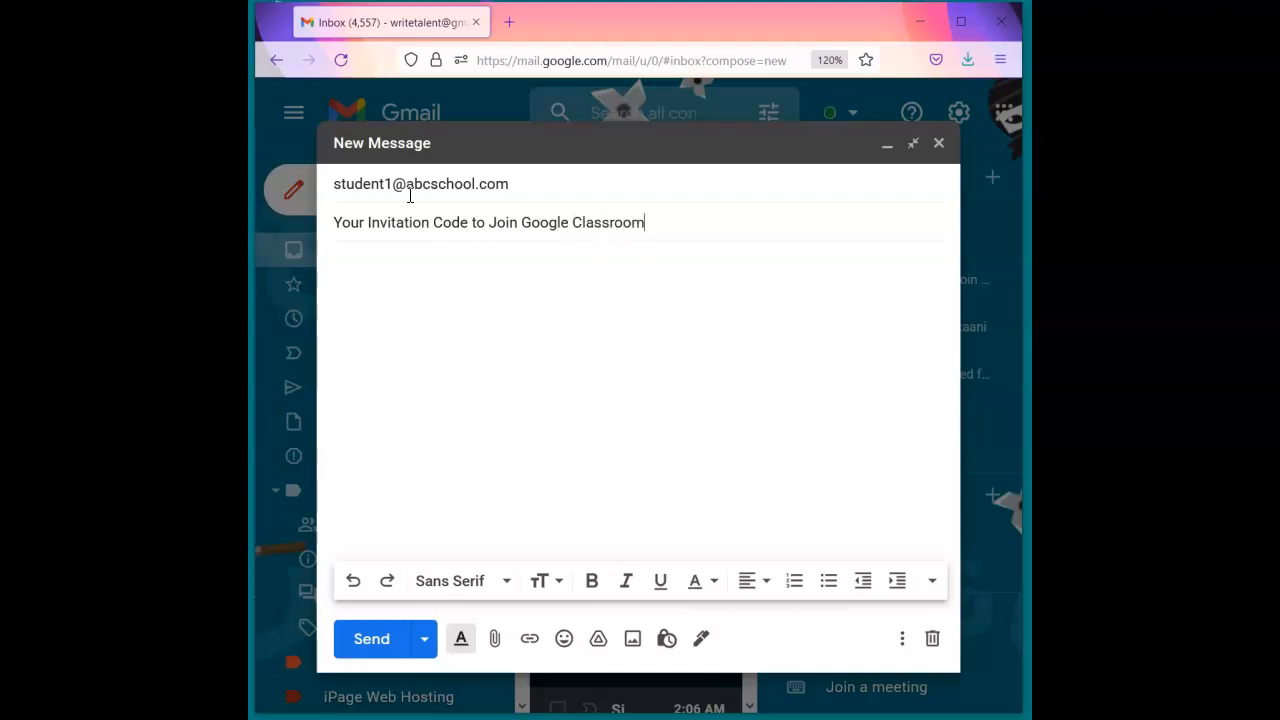
key("Tab")
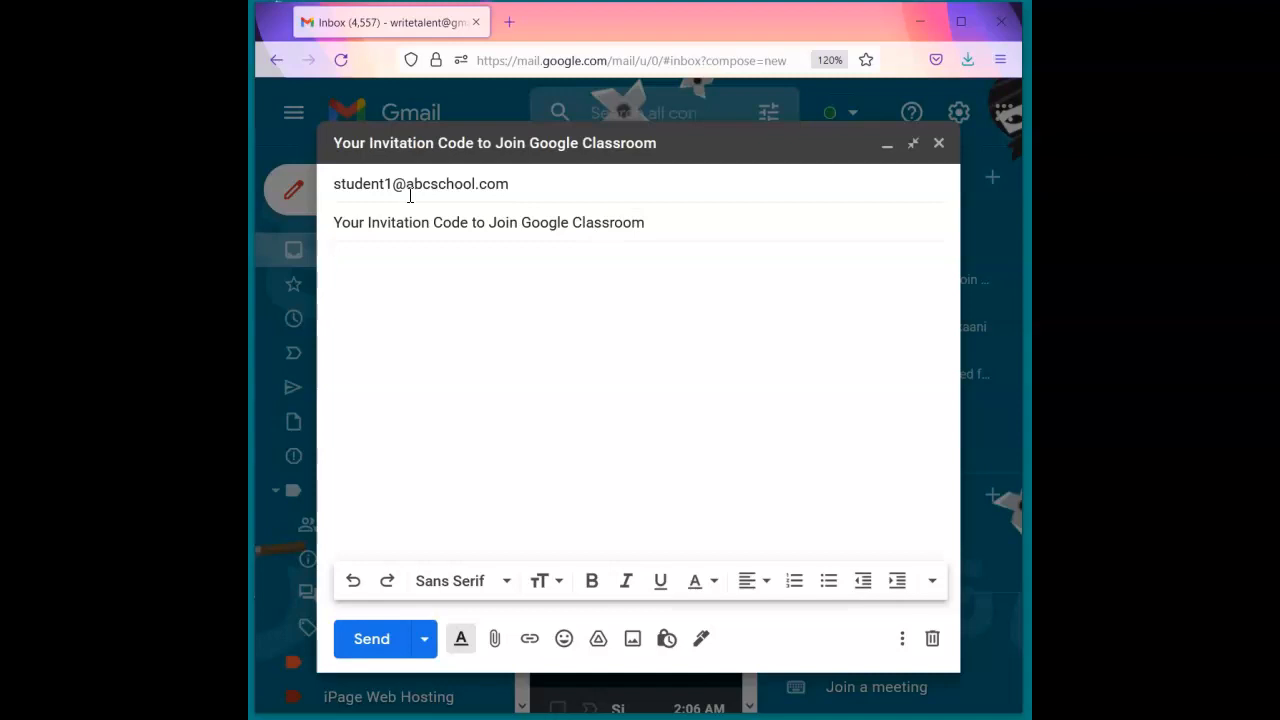
type("Dear Student,  ")
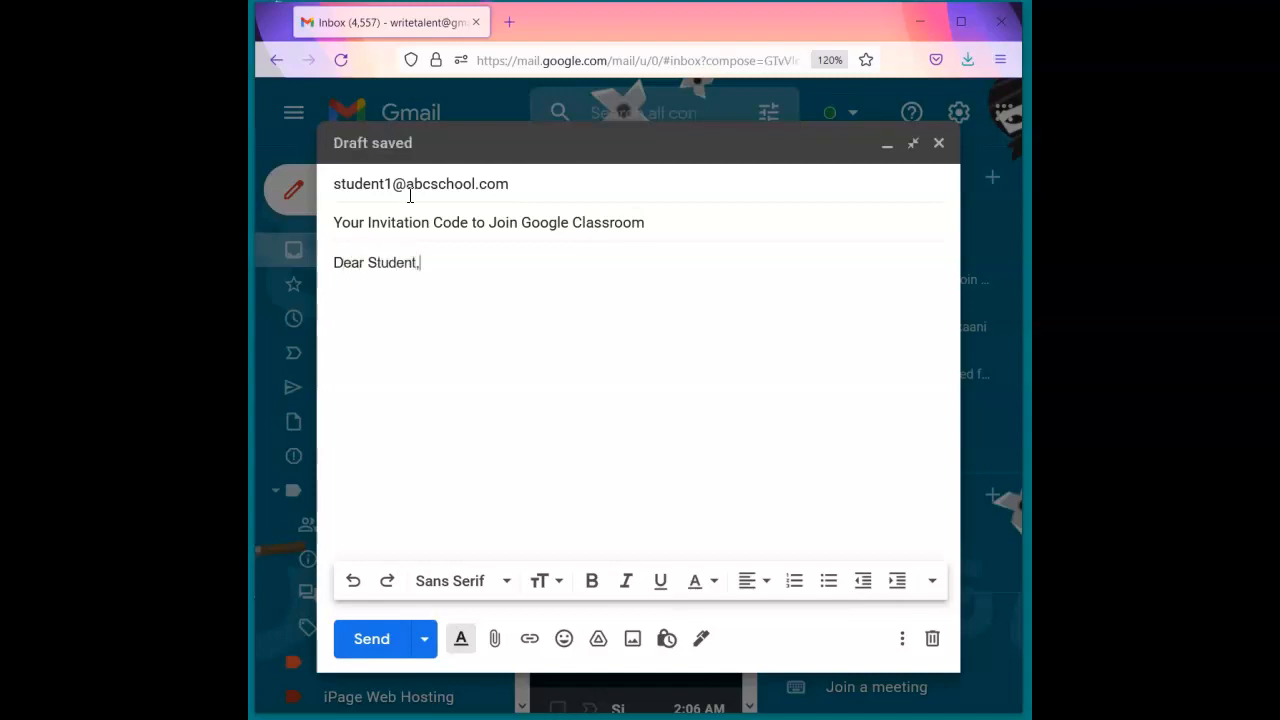
type("Click on the link below to join Google")
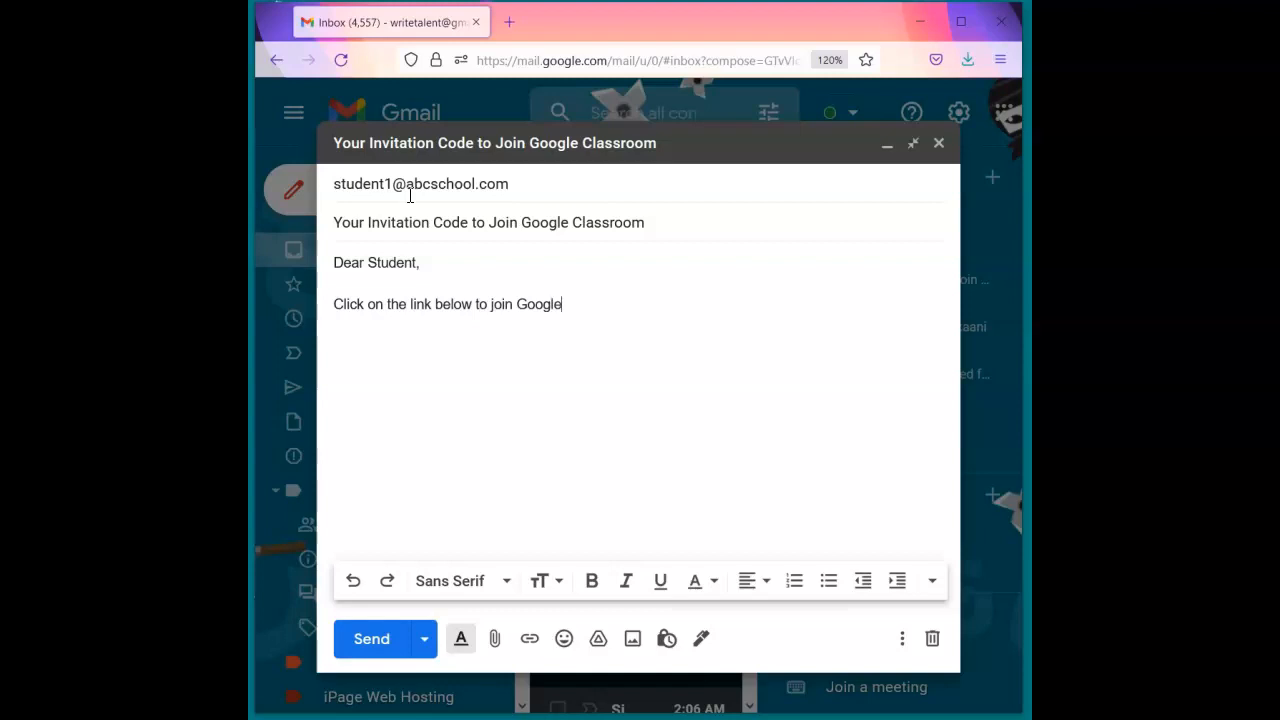
type(" Classroom for Art Appreciation, Section")
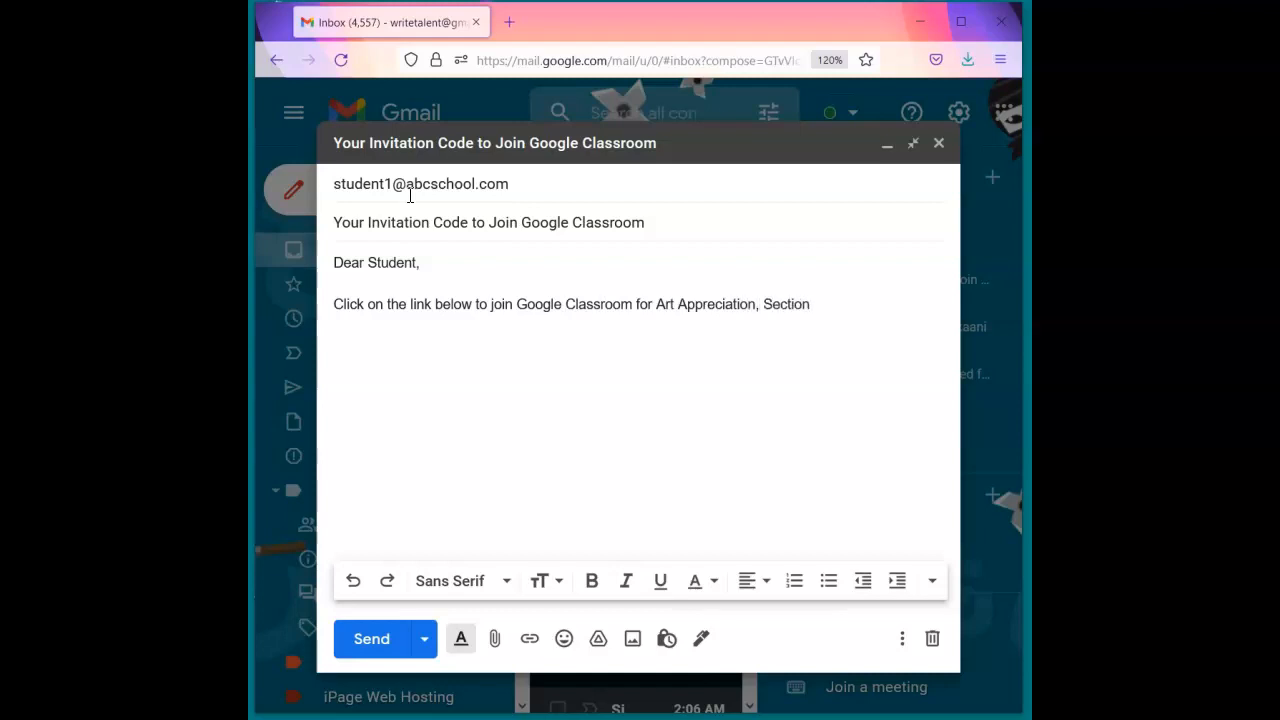
type(" 1.")
- Paste the class join link on a new line and add the teacher's sign-off
key("Return")
key("ctrl+v")
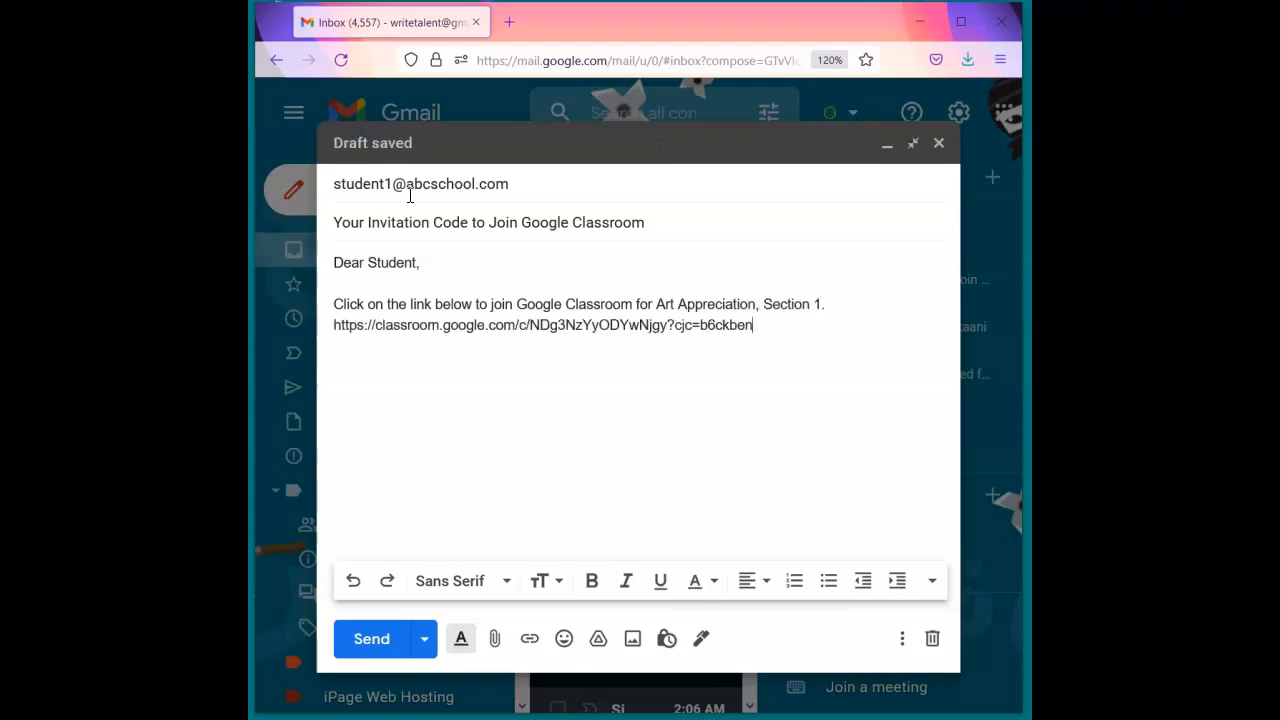
type("Your teacher, ")
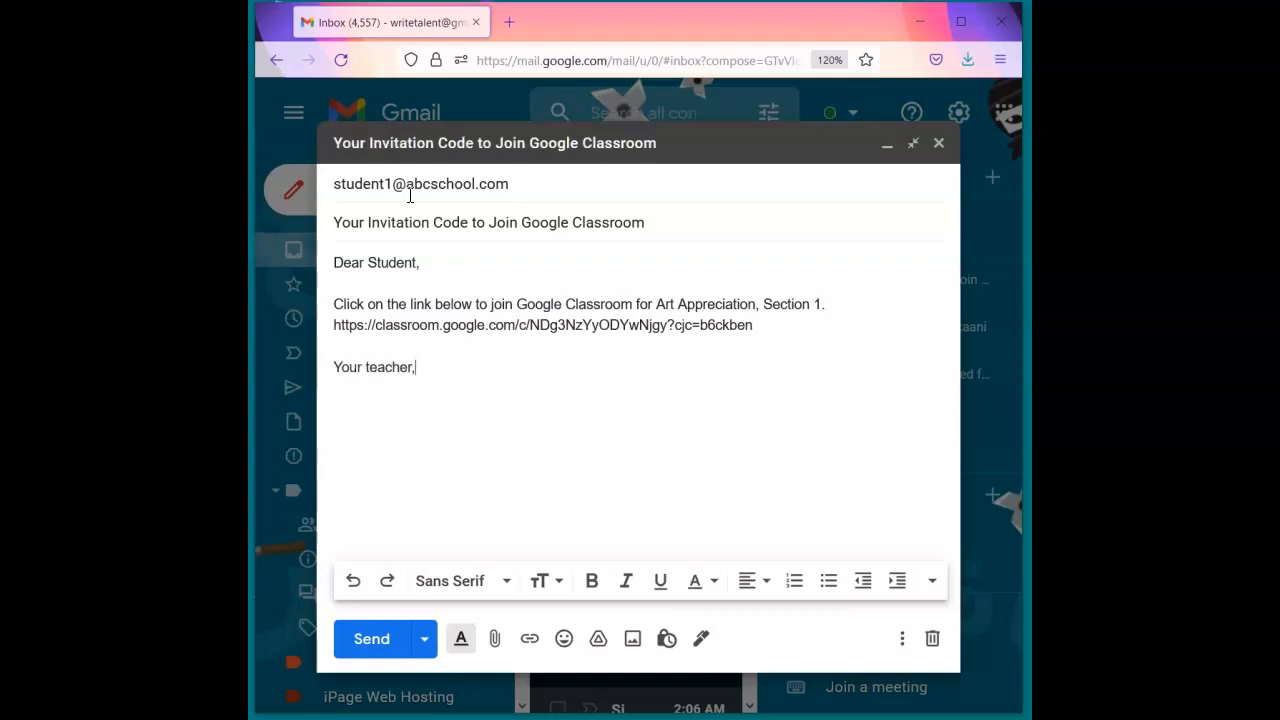
type("Ms")
type("N")
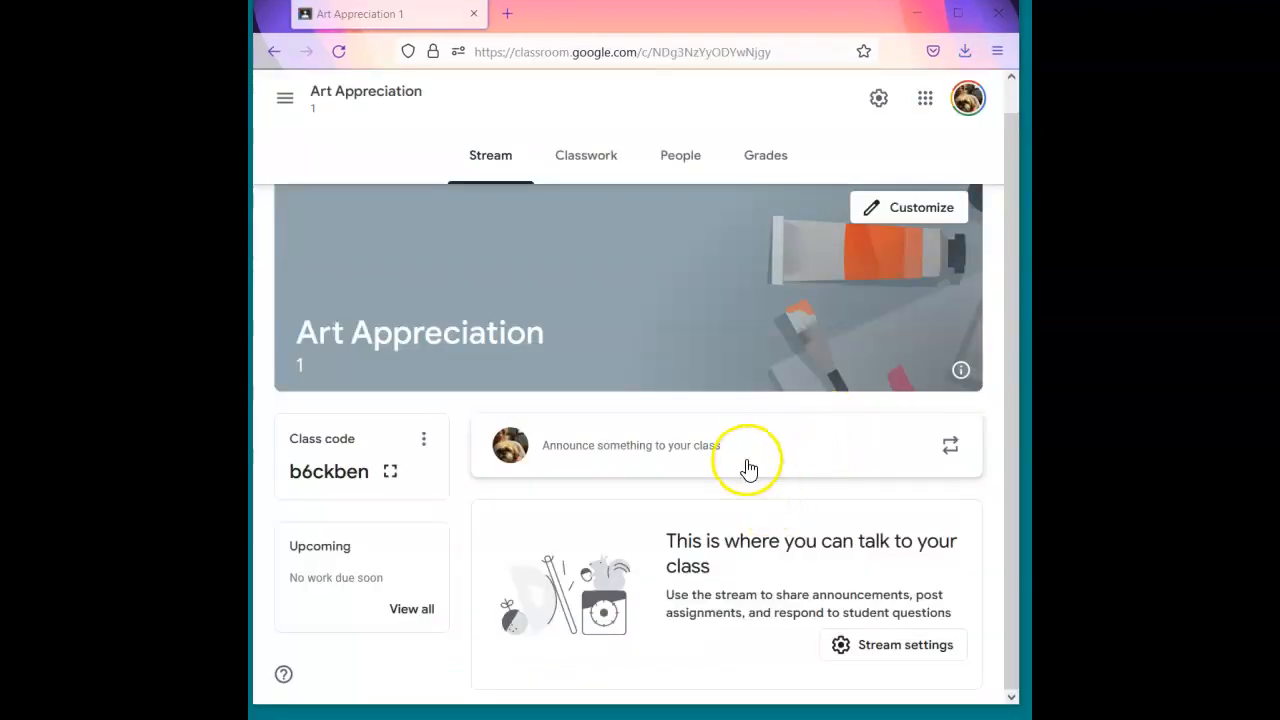
left_click(680, 160)
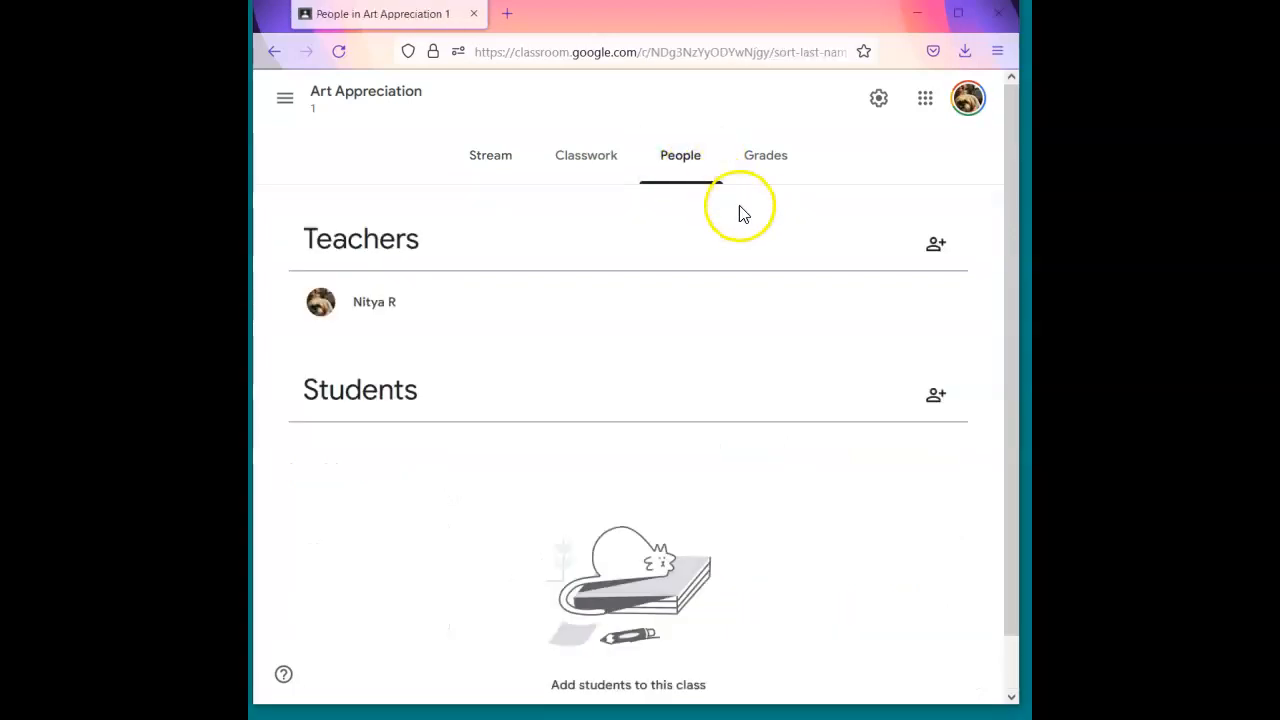